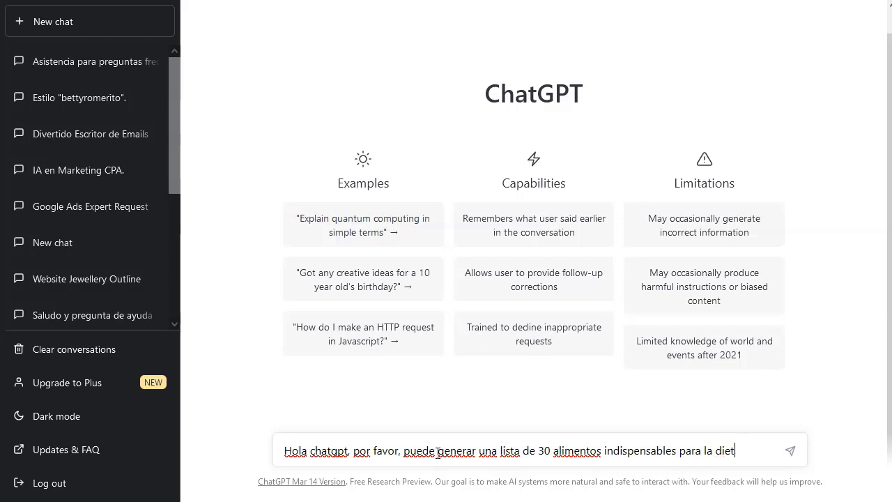
- Send the request for 30 essential keto diet foods, then ask for the most important benefit of each food
key(Return)
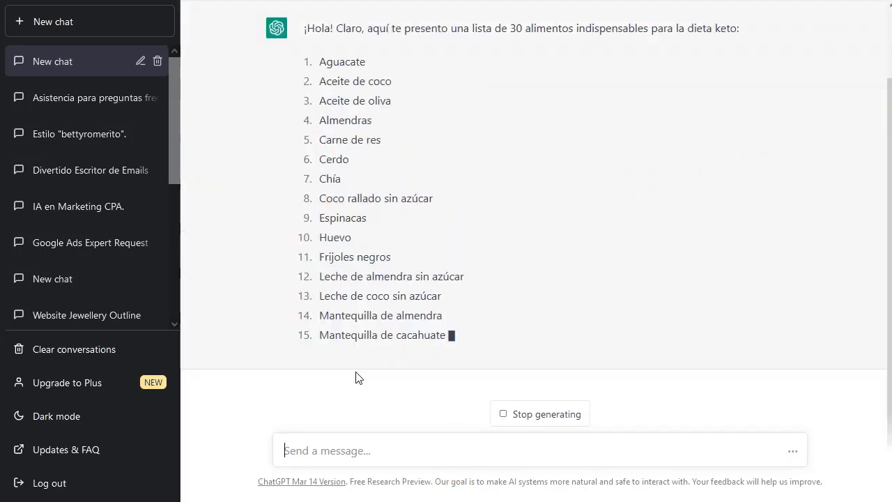
click(390, 454)
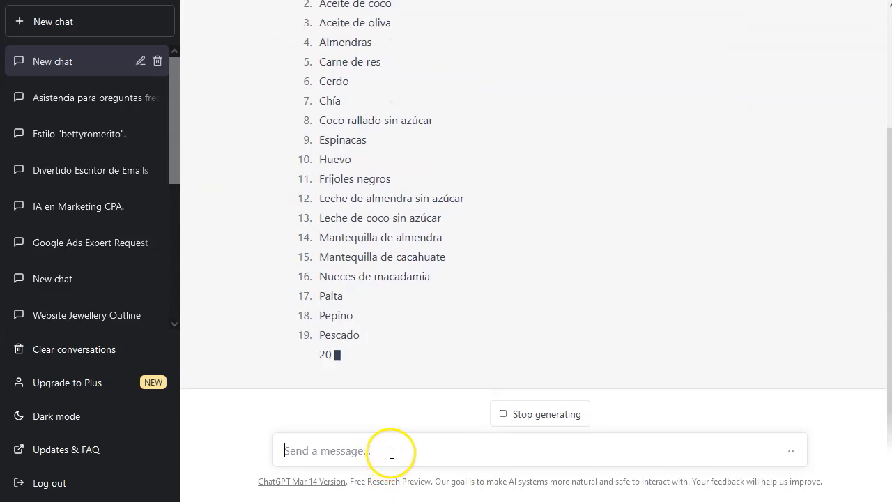
text(Puedes por favor, poner el be)
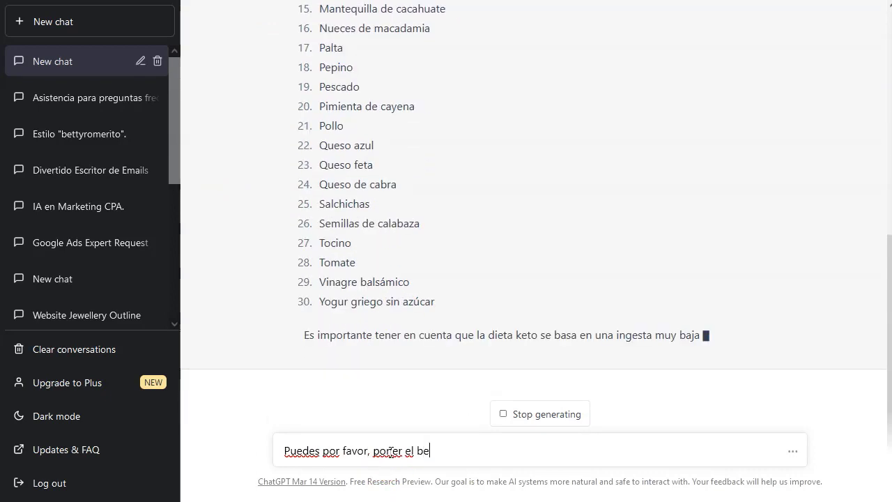
text(neficio más i)
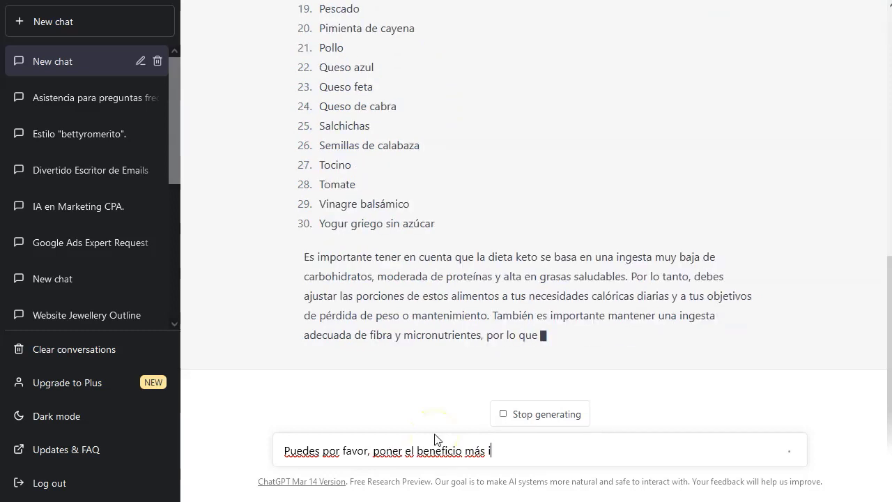
text(mportante de cada un)
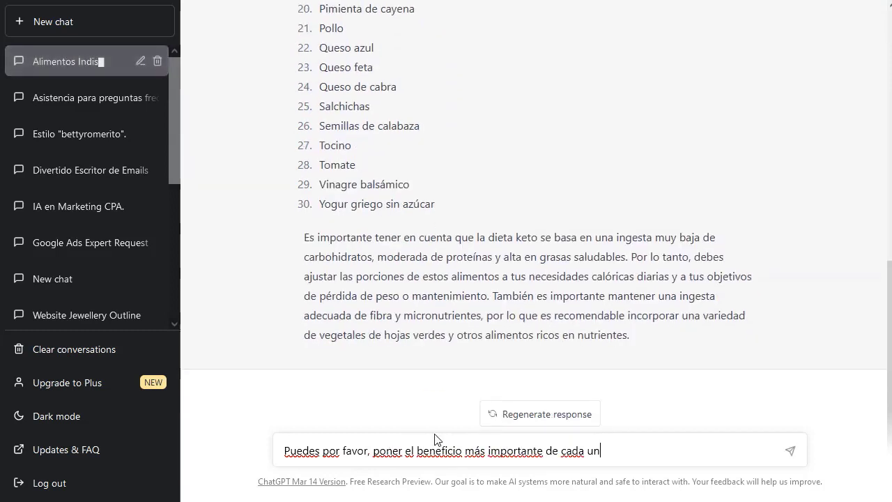
text(o de esos alimentos.)
key(Return)
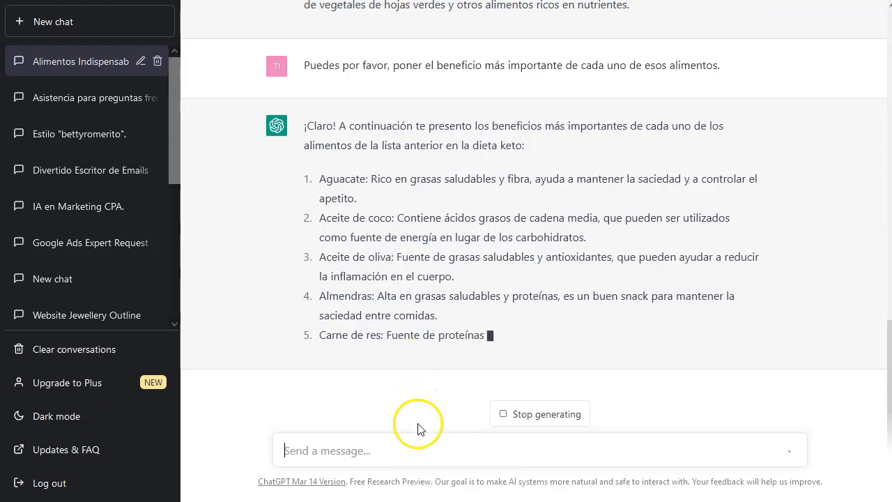
- Write a follow-up prompt asking for the data in a two-column table, with the food's name in one column and its benefit in the other
click(410, 448)
text(Pue)
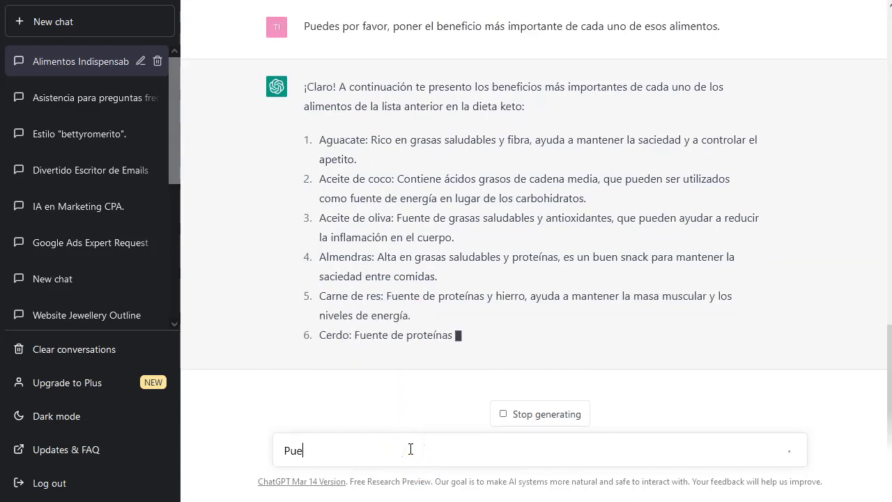
text(des por favor, poner los )
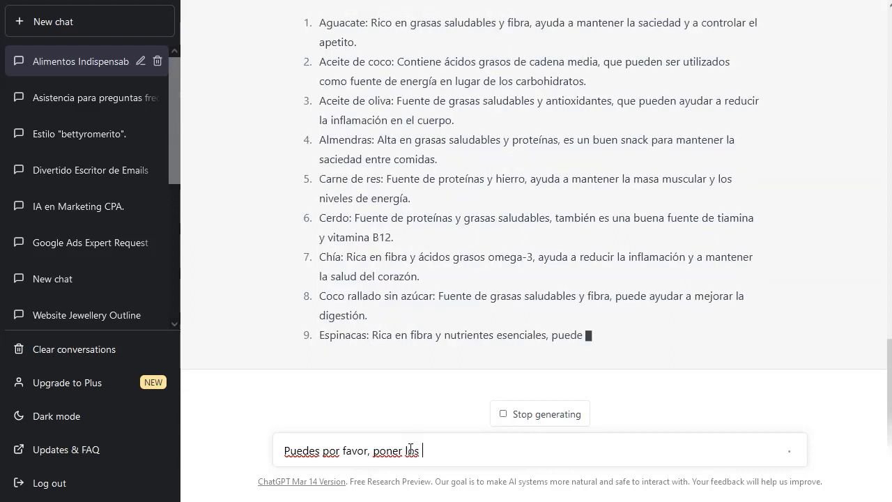
text(datos en una tabl)
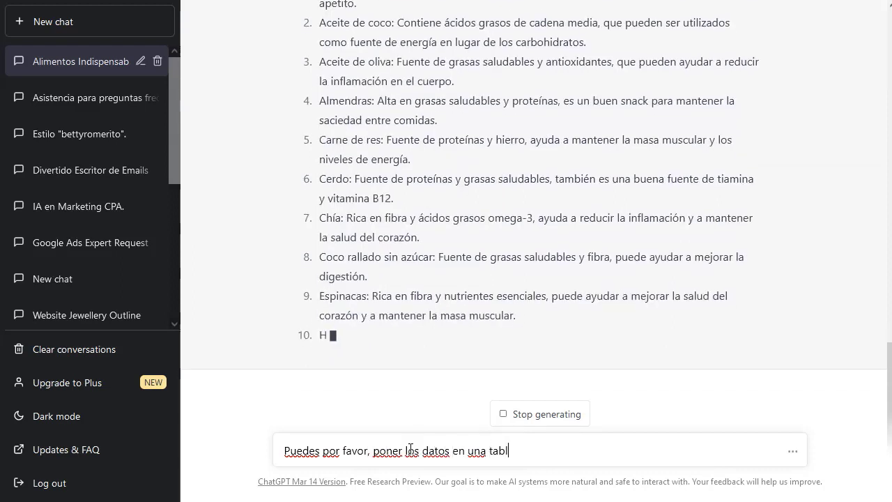
text(e de)
key(BackSpace)
key(BackSpace)
key(BackSpace)
key(BackSpace)
text(a)
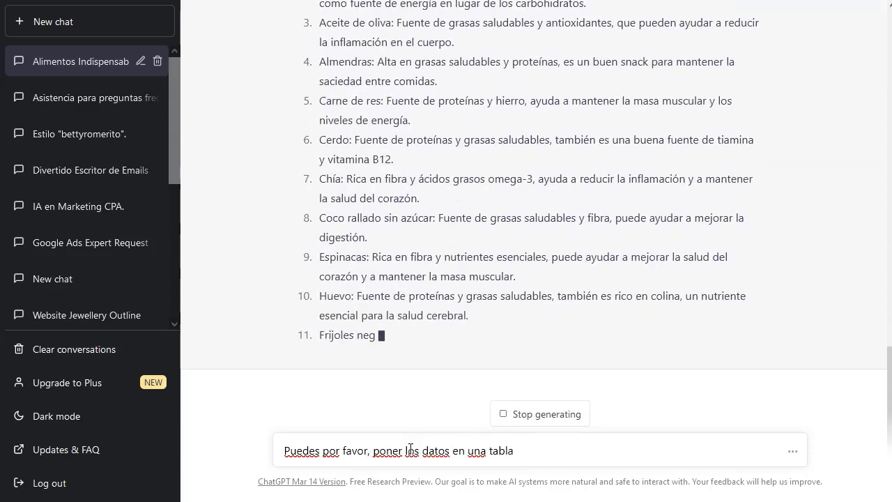
text( de dos culumnas, en na)
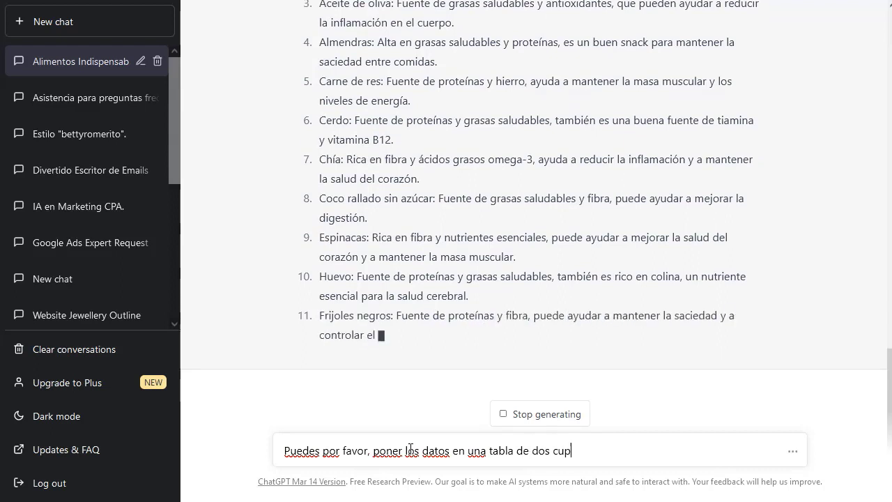
key(BackSpace)
key(BackSpace)
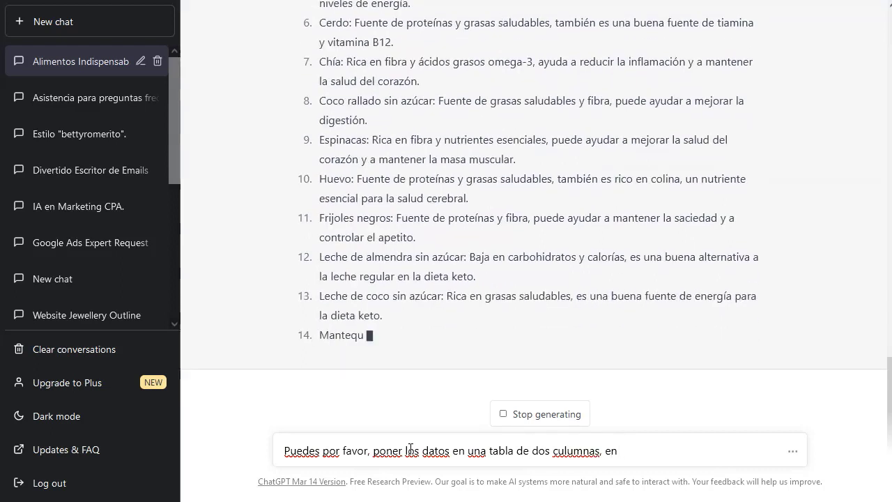
text(una el nombre d)
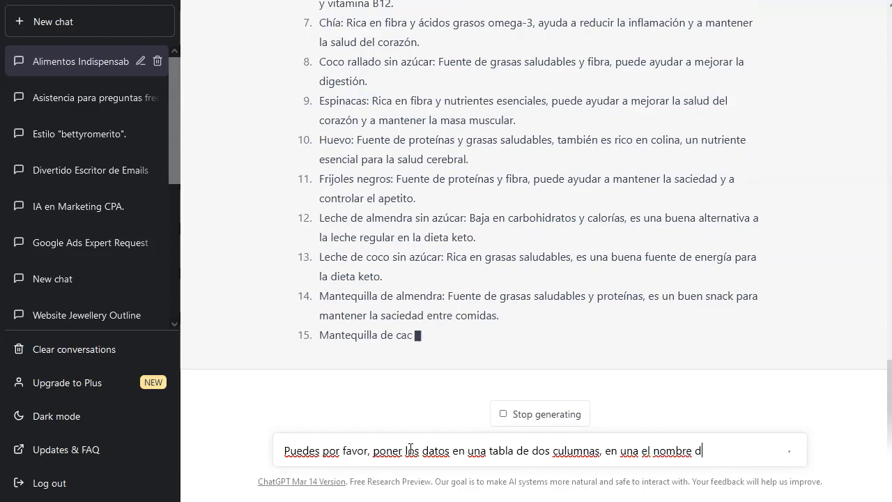
text(el alimento y en la otra su ben)
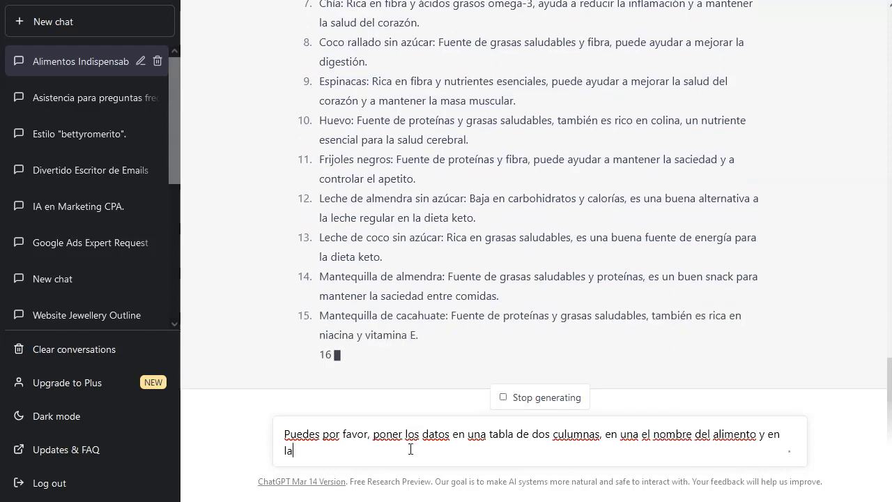
text(e)
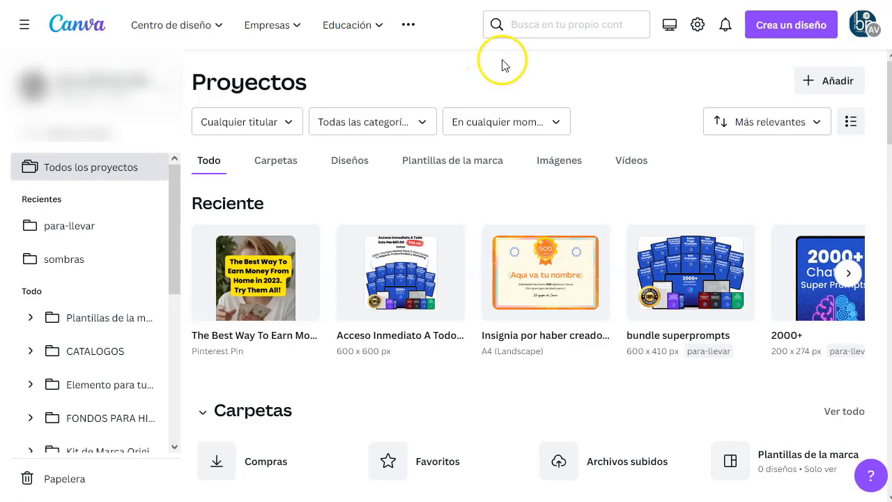
- In Canva, create a vertical Instagram post of 1080 × 1350 px and show its margins
click(767, 25)
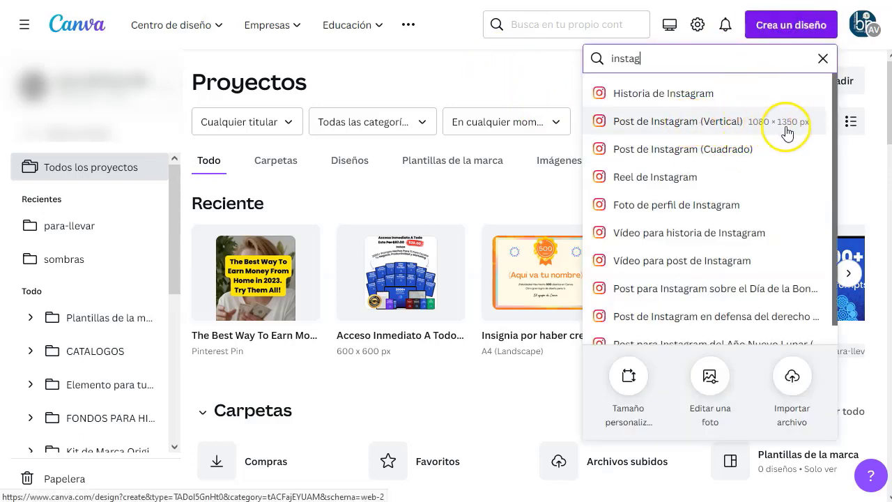
click(668, 124)
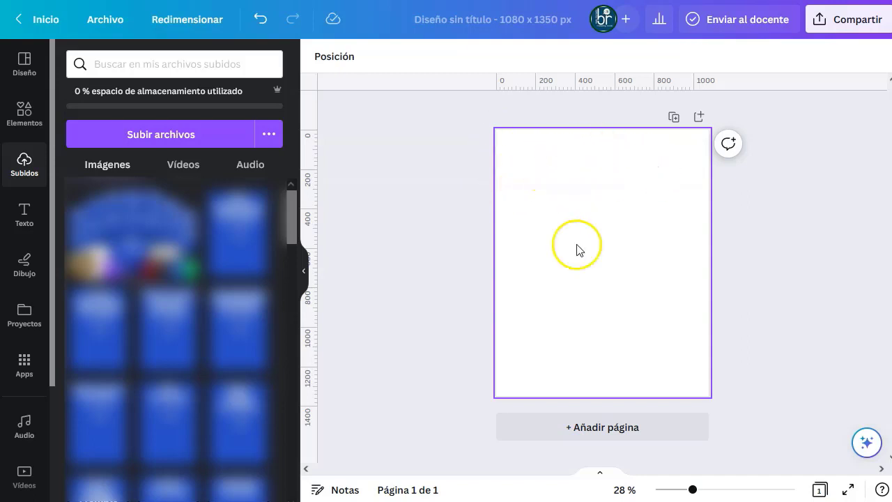
click(106, 21)
mouse_move(214, 199)
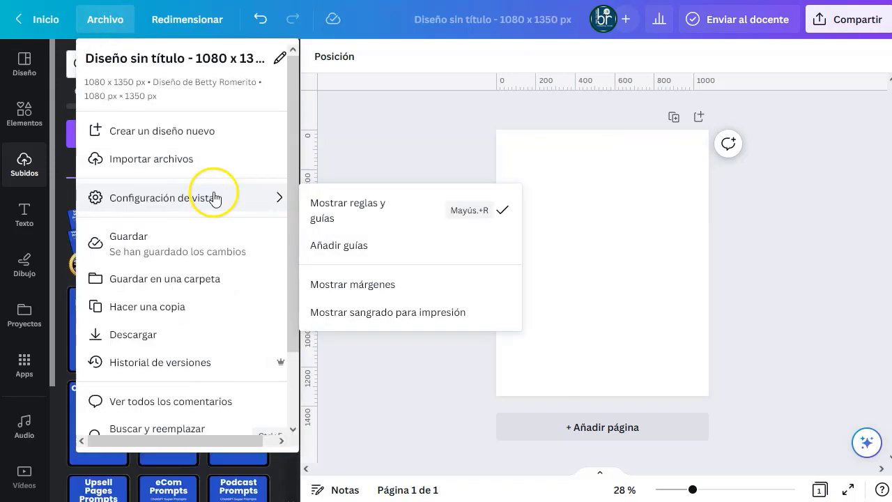
click(369, 284)
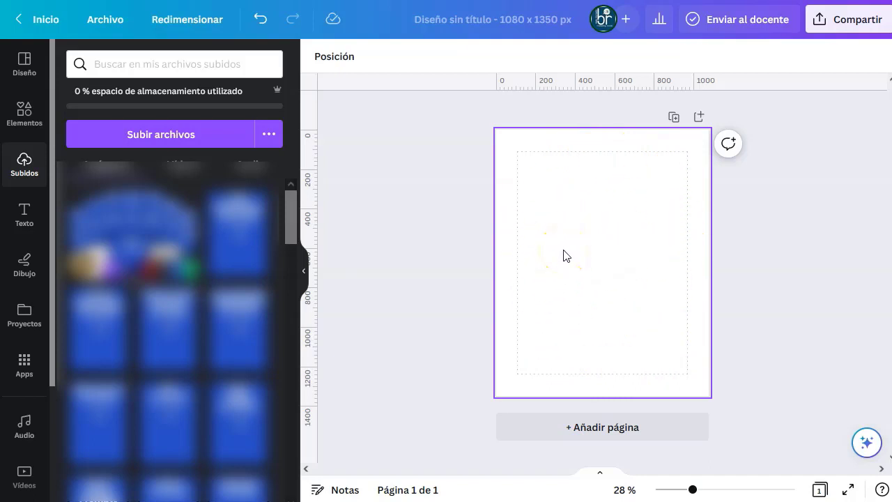
- Add the recently used interlocking diamonds graphic, shrink it and place it inside the page's upper-left margin corner
click(30, 113)
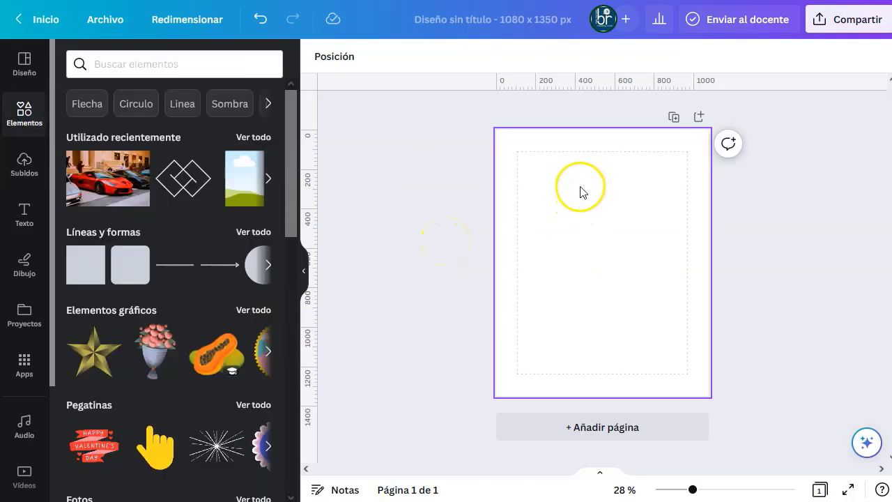
click(182, 189)
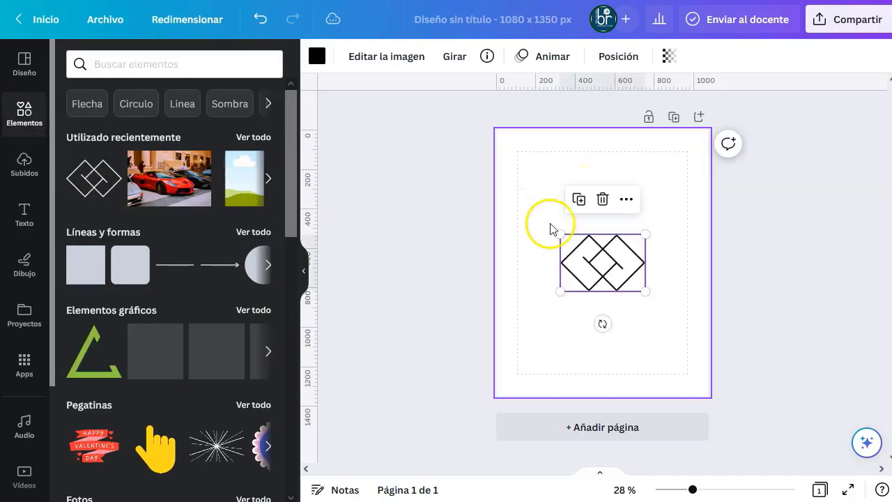
drag(643, 291, 540, 164)
click(452, 252)
click(534, 250)
click(449, 272)
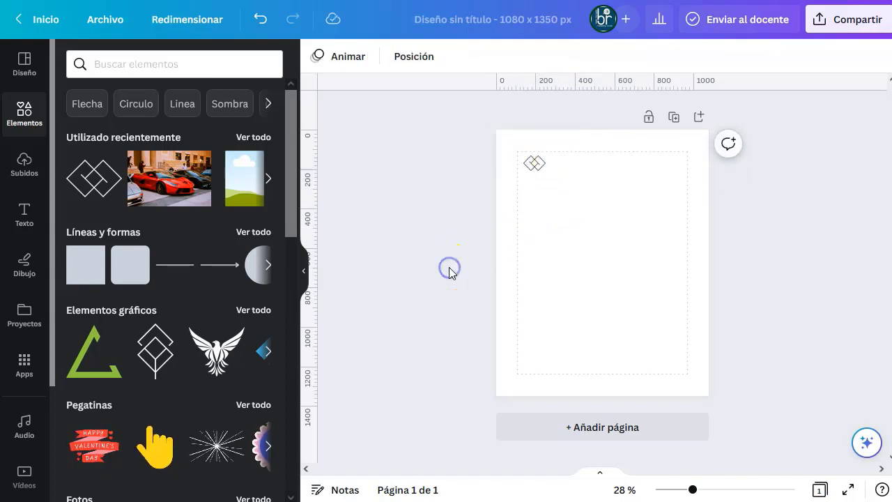
- Add a title reading "Aqui va mi texto" to the page and collapse the side panel
click(25, 213)
click(143, 255)
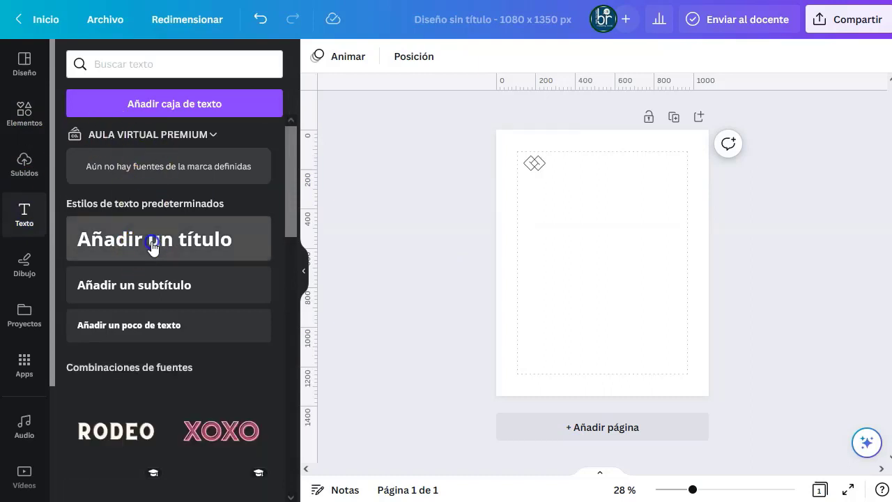
text(Aqui va mi texto)
click(303, 270)
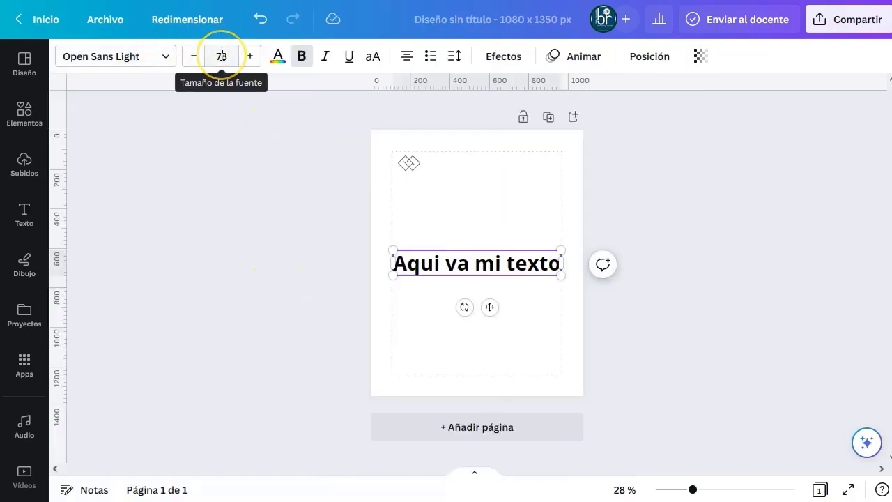
- Review the food and benefit table in ChatGPT, then set the Canva title's font size to 32
click(222, 56)
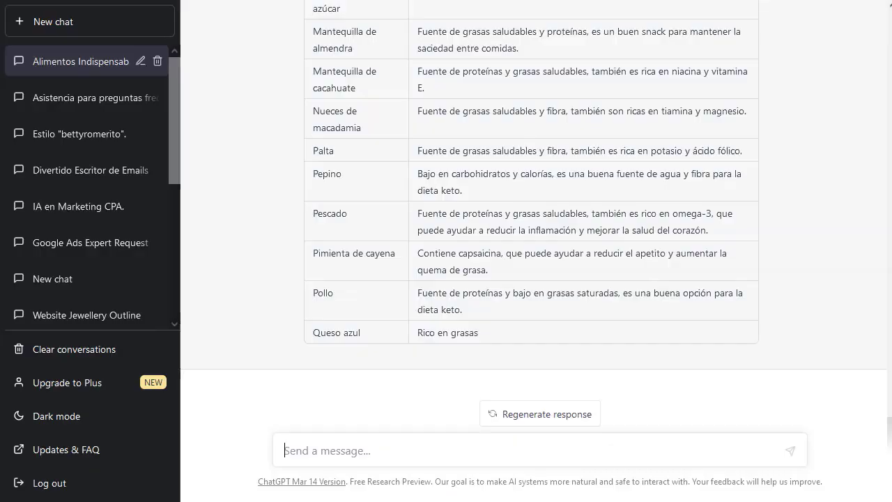
scroll(488, 237, up, 3)
scroll(455, 255, up, 9)
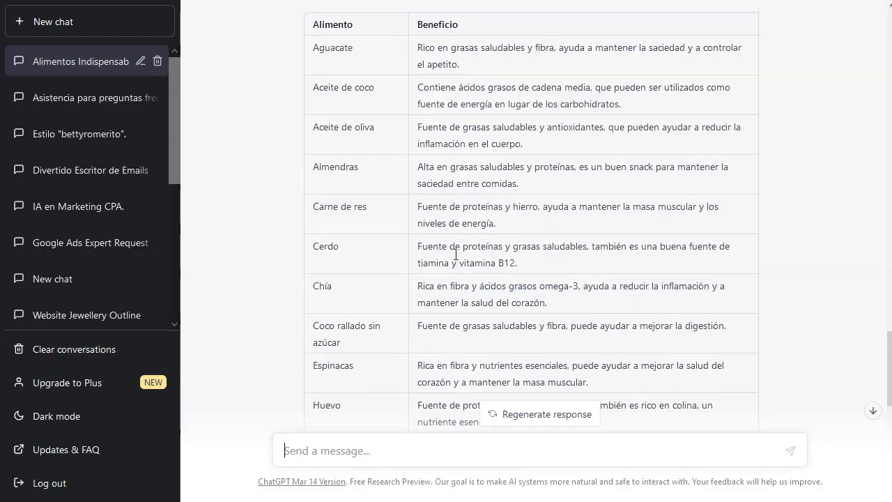
scroll(453, 256, down, 2)
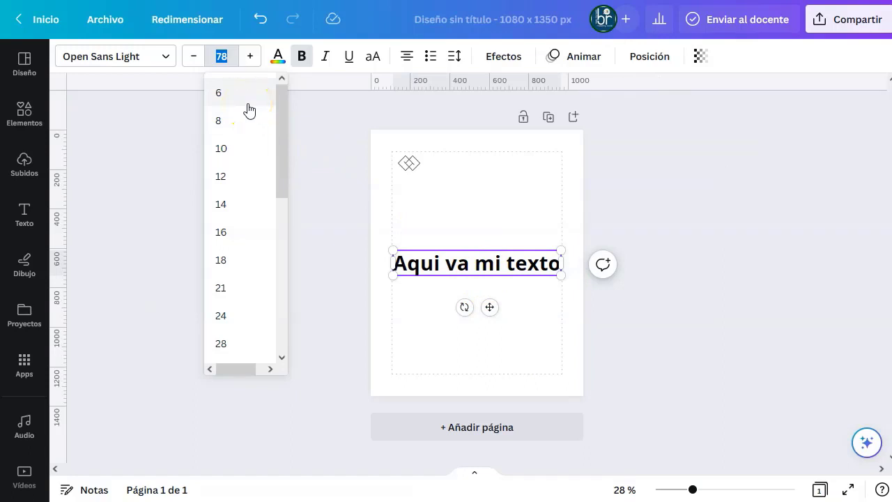
text(2)
key(Return)
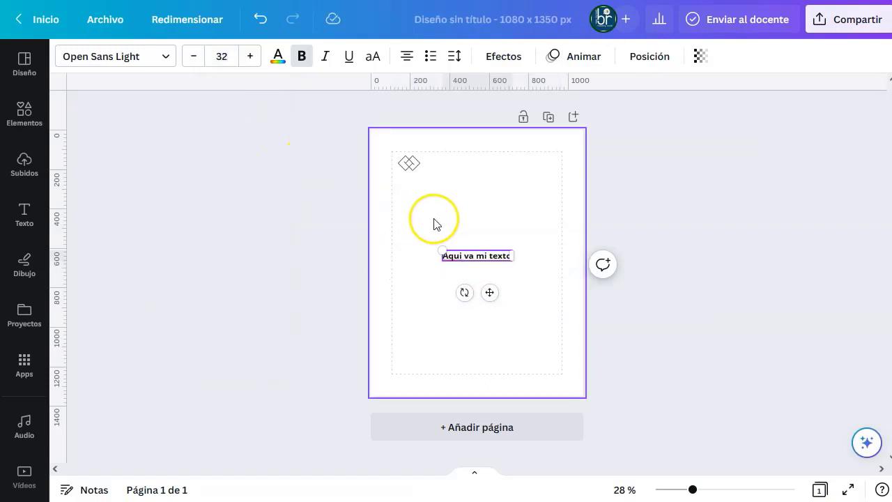
- Centre the "Aqui va mi texto" title horizontally and vertically on the page
drag(692, 489, 711, 491)
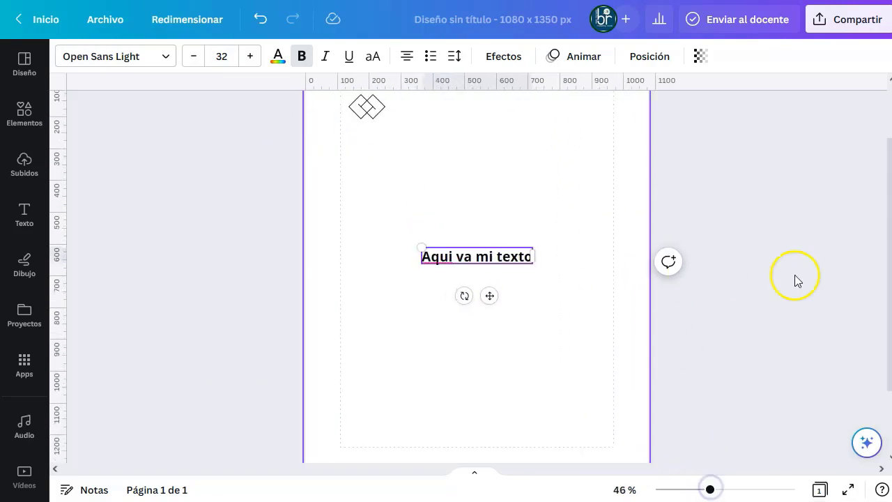
click(747, 272)
scroll(504, 305, up, 1)
double_click(491, 304)
click(469, 253)
drag(462, 243, 480, 279)
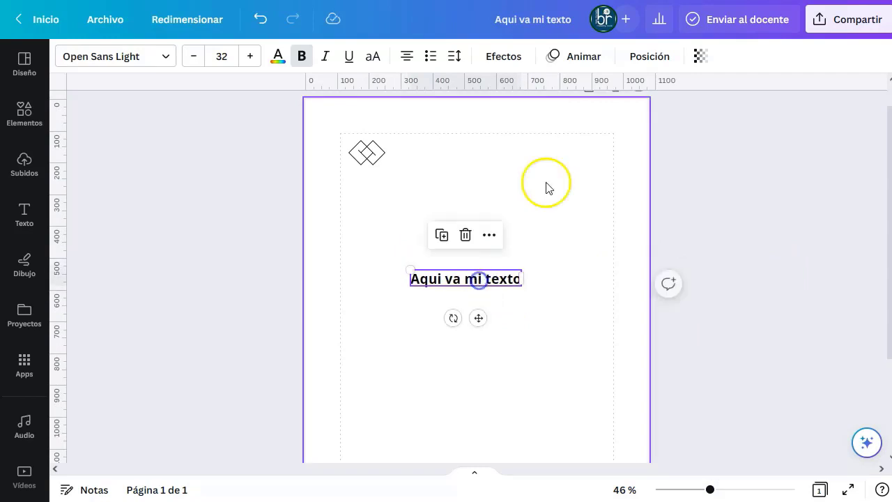
click(650, 56)
click(216, 206)
click(105, 207)
click(429, 273)
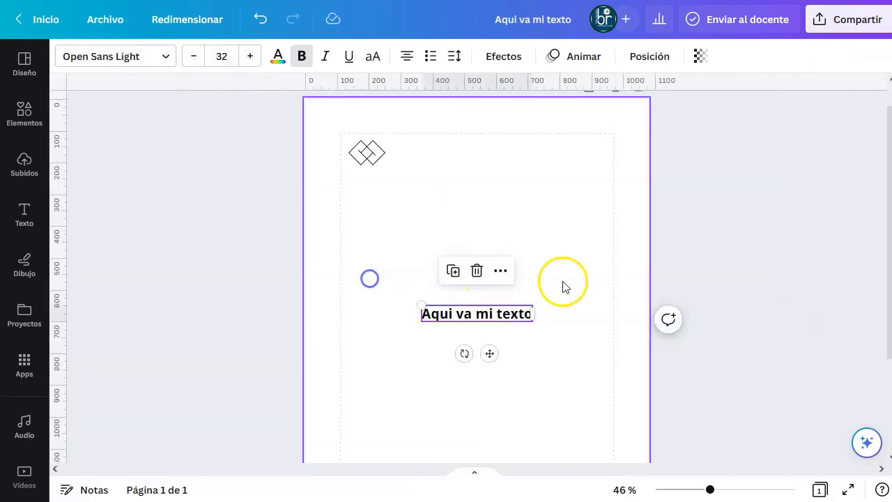
- Move the title straight up to about 400 px below the page's top edge, keeping it horizontally centred
scroll(739, 323, up, 1)
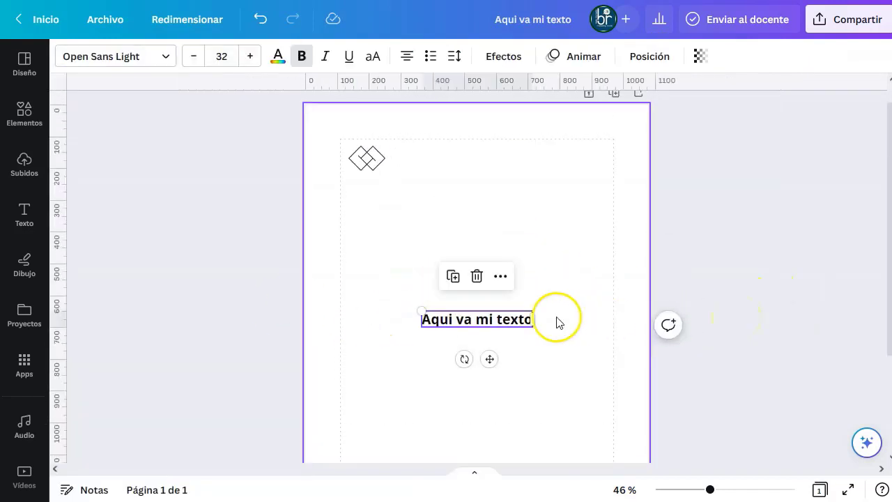
drag(506, 315, 508, 232)
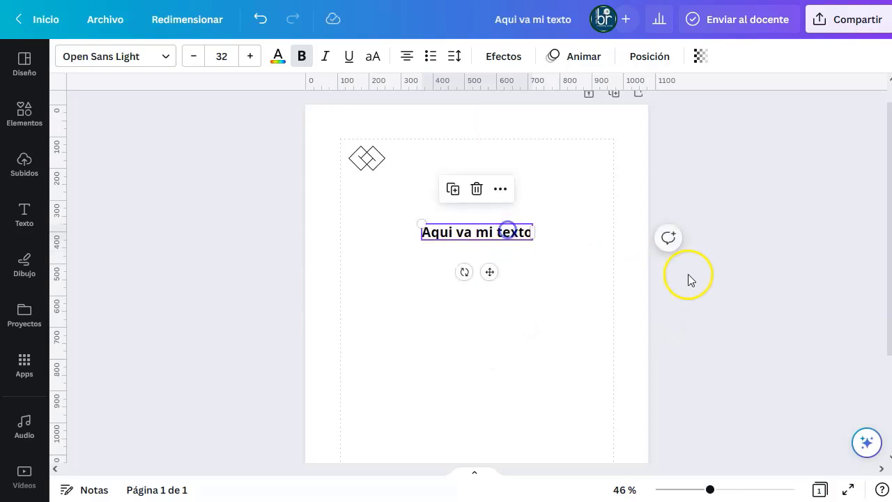
click(688, 288)
- Add a text box reading "Consigue tu recetario gratis aqui:" below the title and collapse the side panel
scroll(565, 321, down, 2)
scroll(565, 416, down, 2)
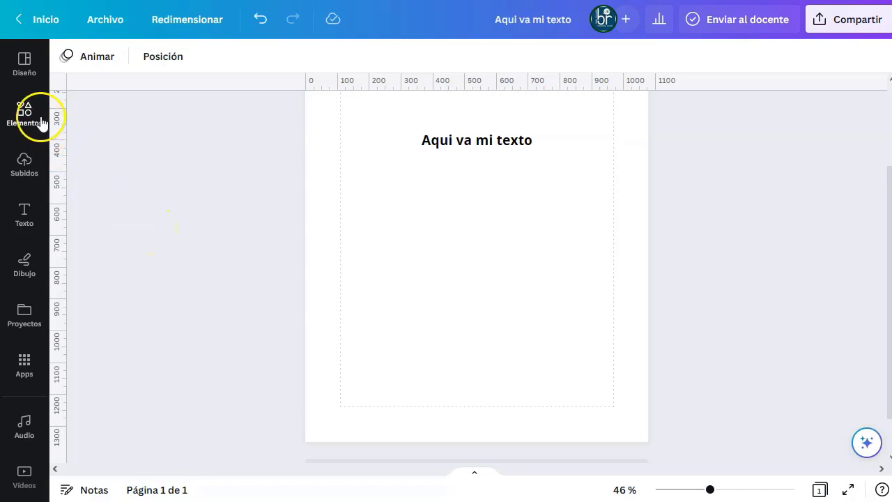
click(202, 284)
key(ctrl+b)
text(Consigue)
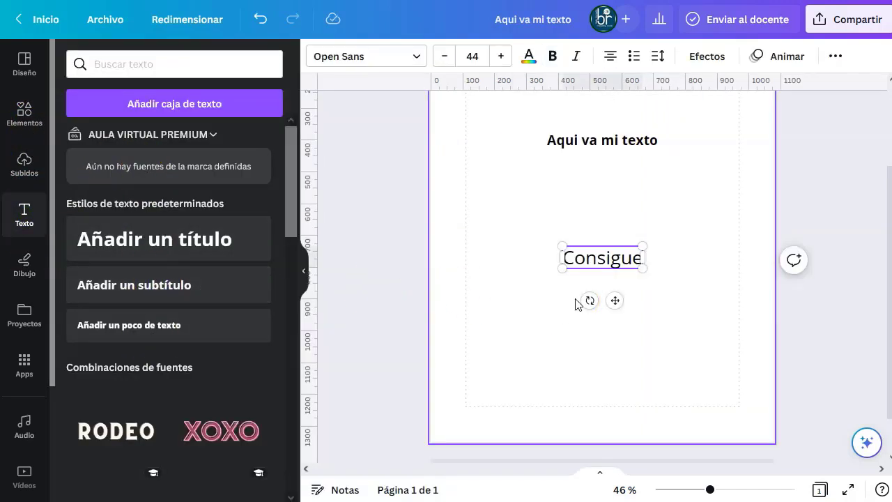
text( tu )
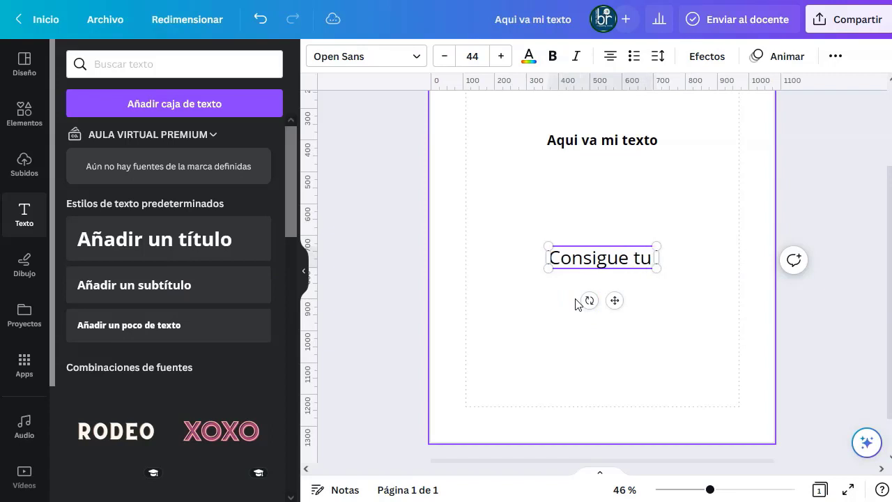
text(recetario gratis aqui:)
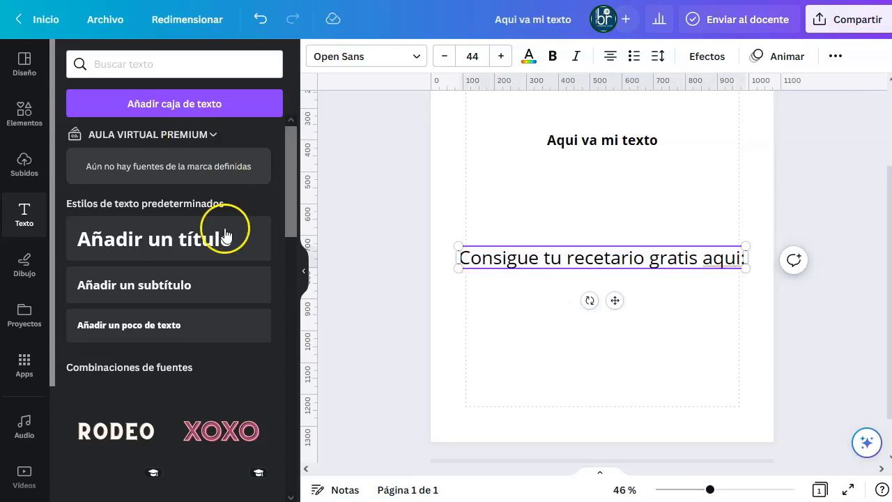
click(304, 270)
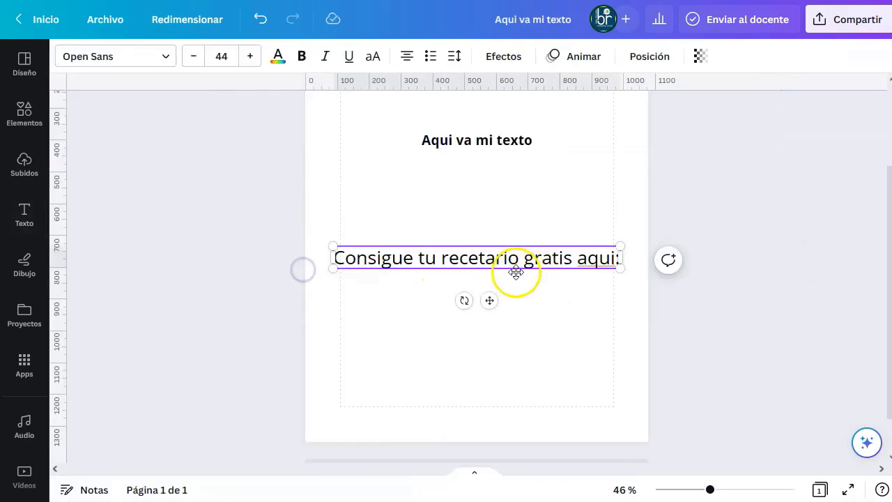
triple_click(481, 252)
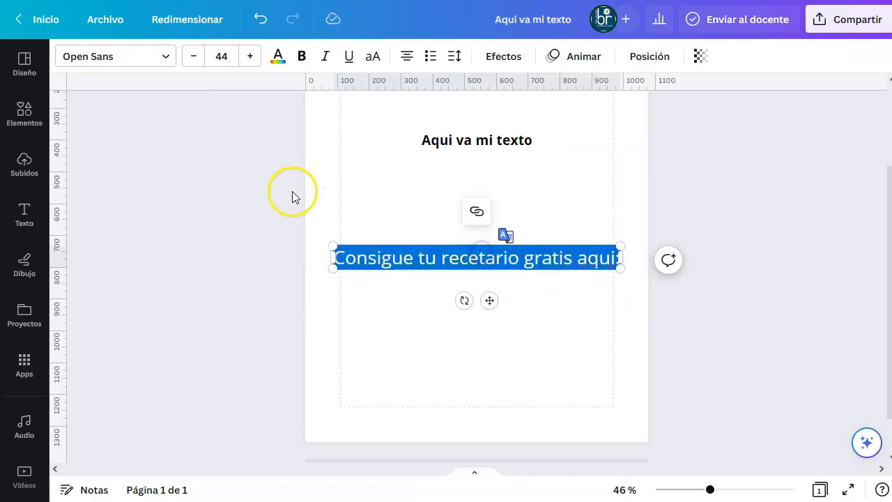
click(193, 63)
click(193, 63)
click(193, 63)
click(193, 63)
click(193, 63)
click(193, 63)
click(193, 63)
click(193, 59)
click(193, 59)
click(193, 60)
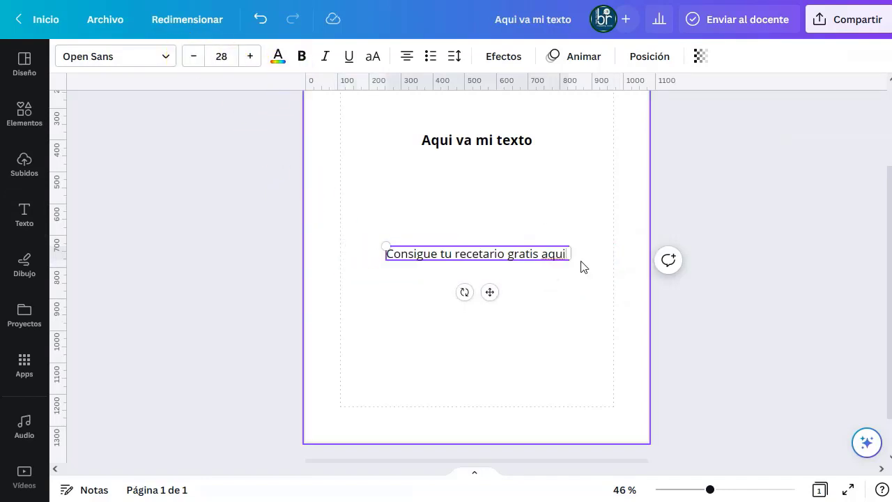
text(: www.recetaketo.com)
click(353, 260)
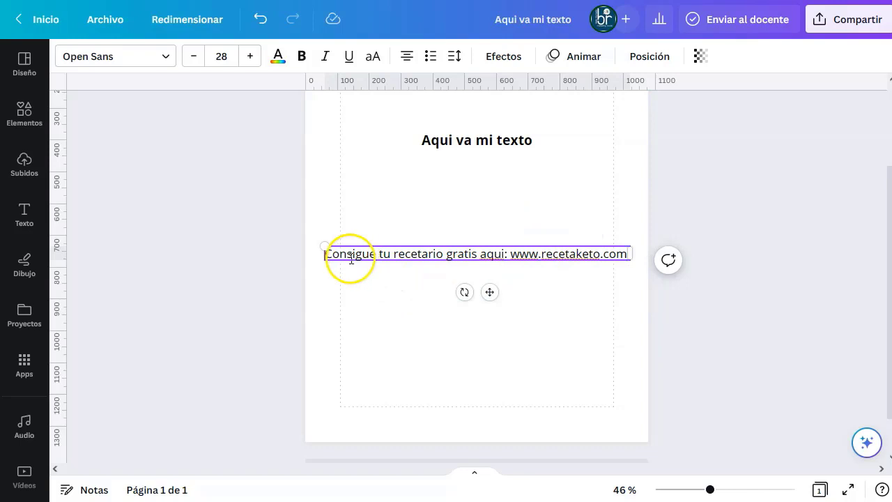
- Set the recipe-book line's font size to 24 and move it down to just above the page's bottom margin
click(194, 56)
click(193, 56)
click(193, 56)
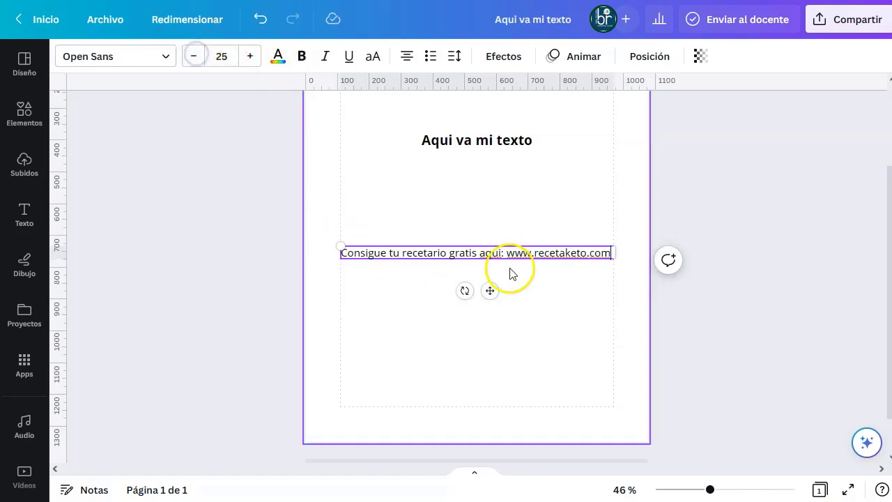
click(192, 58)
click(205, 215)
drag(528, 253, 534, 380)
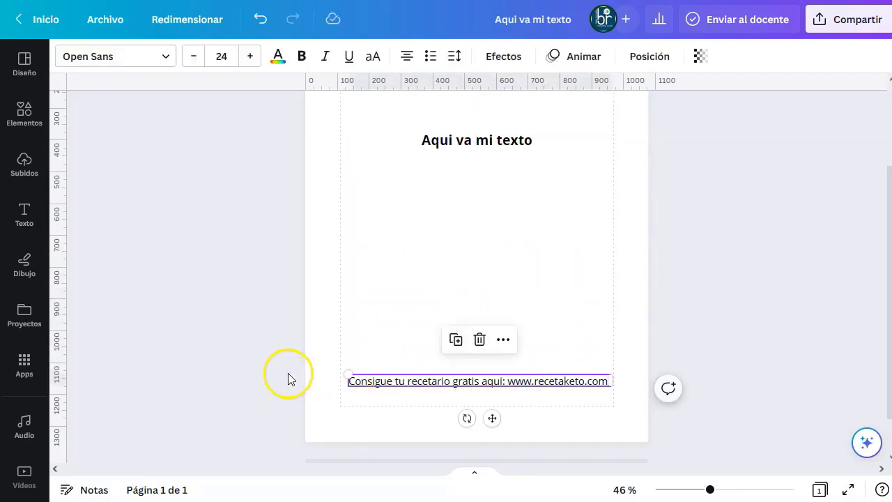
- Apply the yellow Fondo text effect to the recipe-book line and set its Extender value to 37
click(509, 58)
click(108, 417)
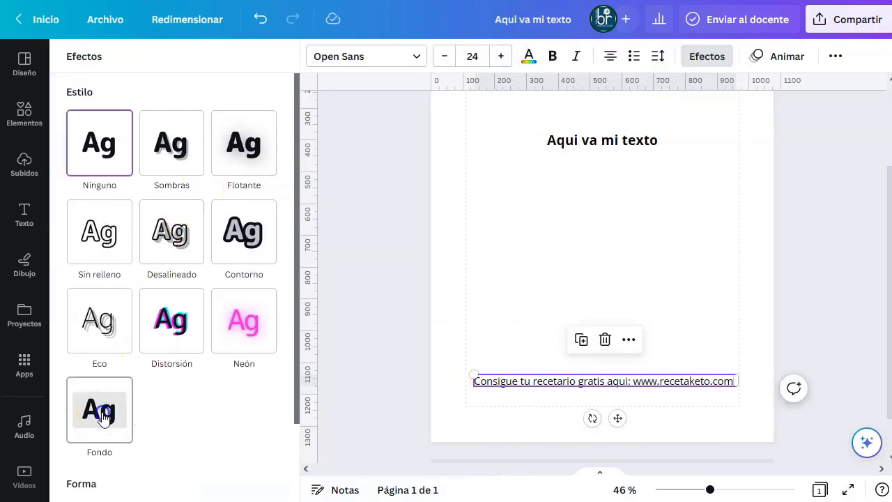
click(593, 389)
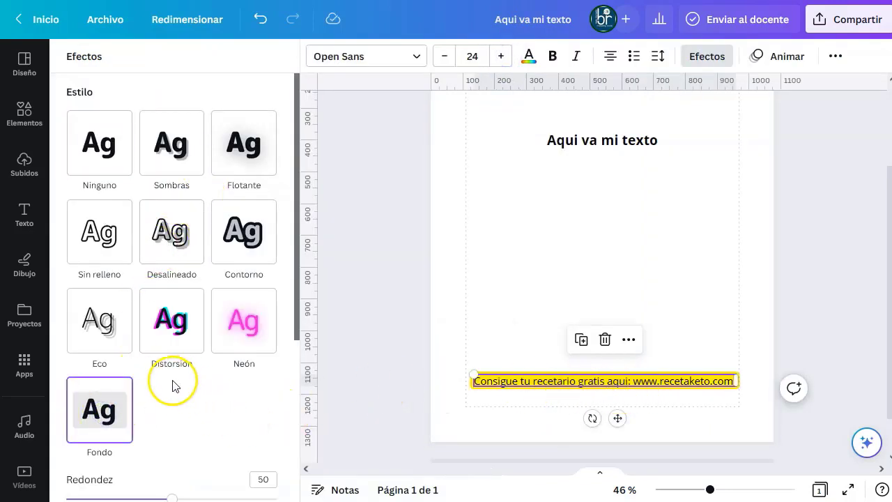
scroll(219, 400, down, 2)
scroll(224, 406, down, 1)
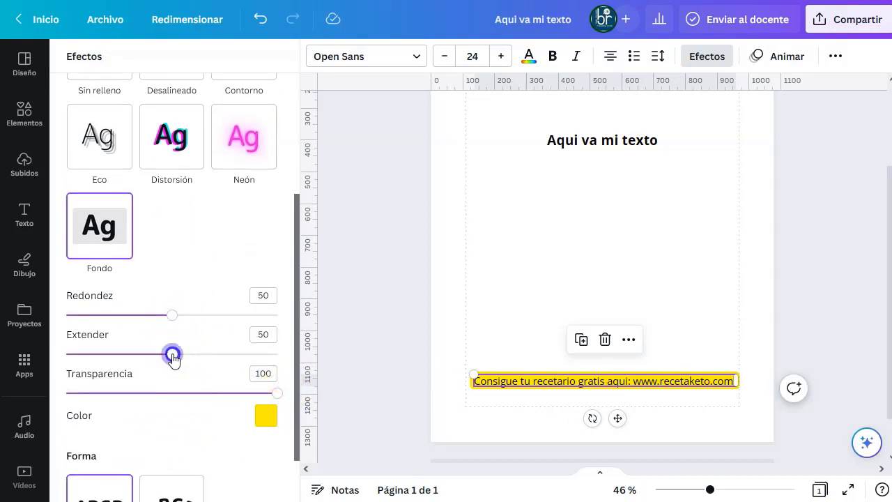
click(171, 316)
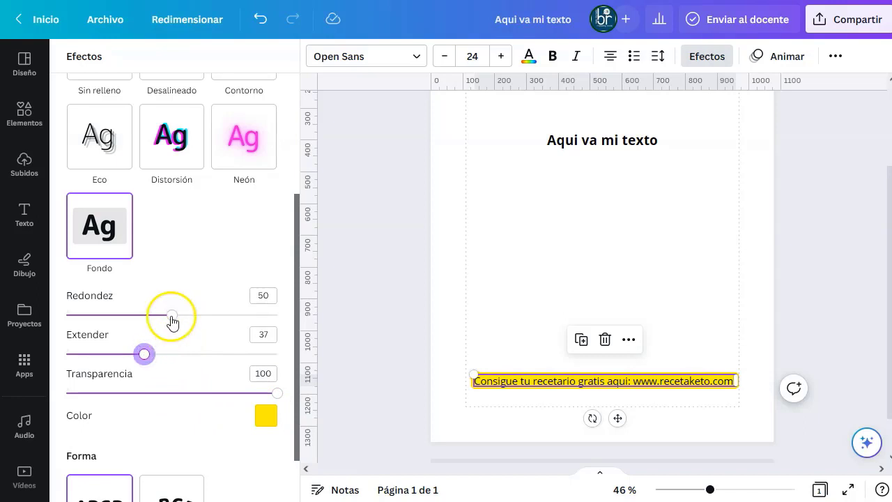
click(342, 345)
click(262, 376)
click(654, 357)
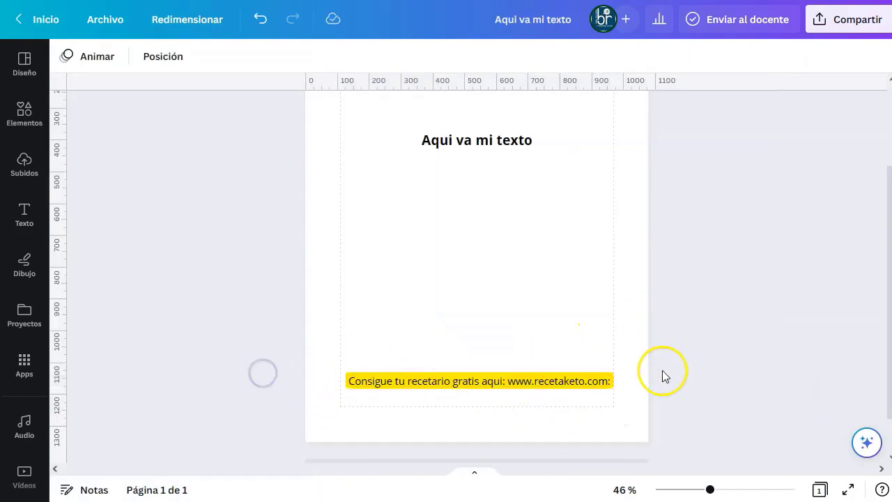
- Centre the highlighted recipe-book line horizontally on the page
scroll(734, 285, up, 2)
click(568, 426)
click(671, 359)
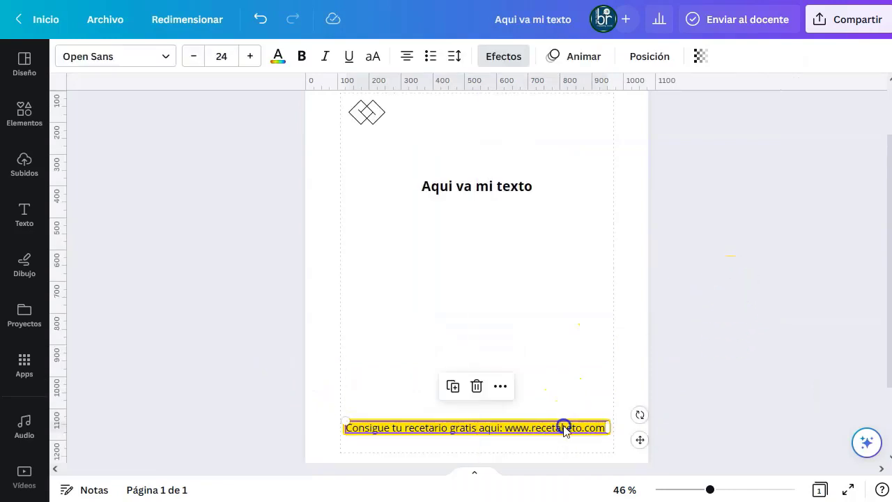
click(684, 361)
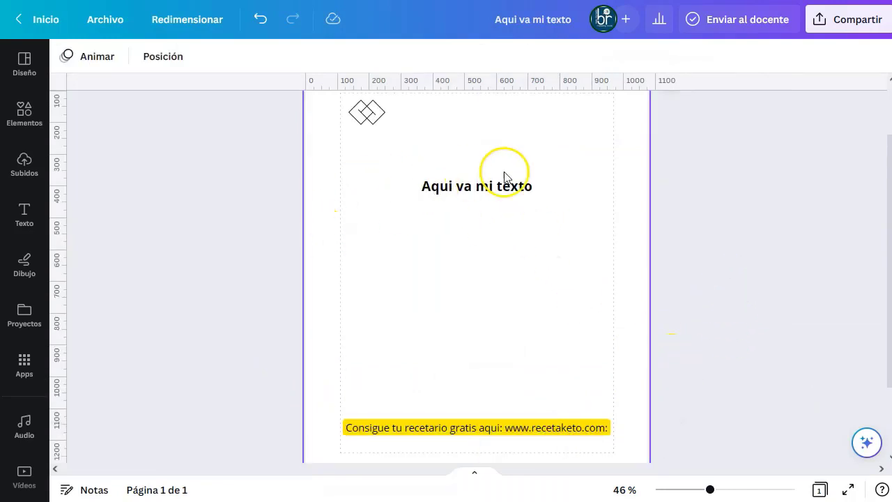
- Search the element library for "keto" photos and browse them
scroll(361, 175, up, 2)
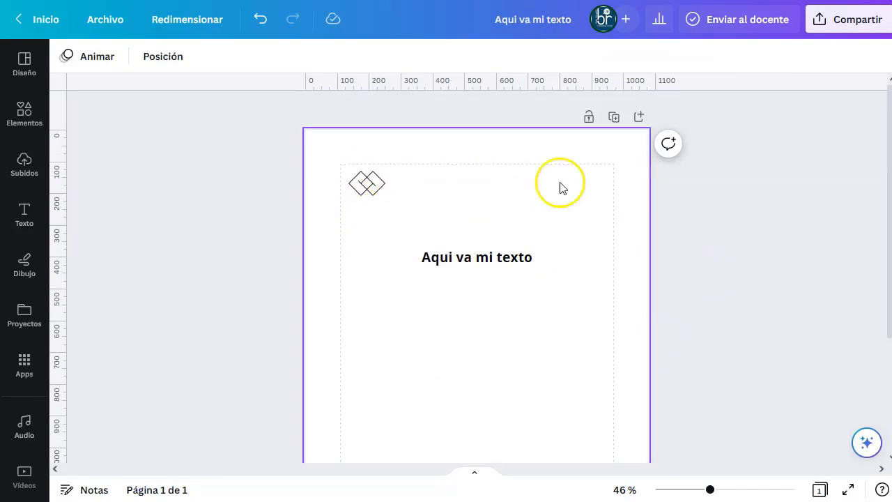
scroll(721, 275, down, 1)
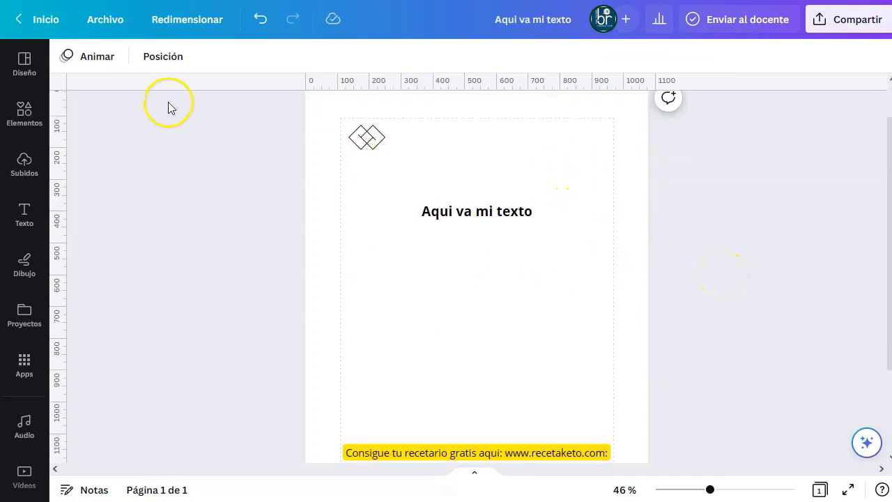
click(23, 112)
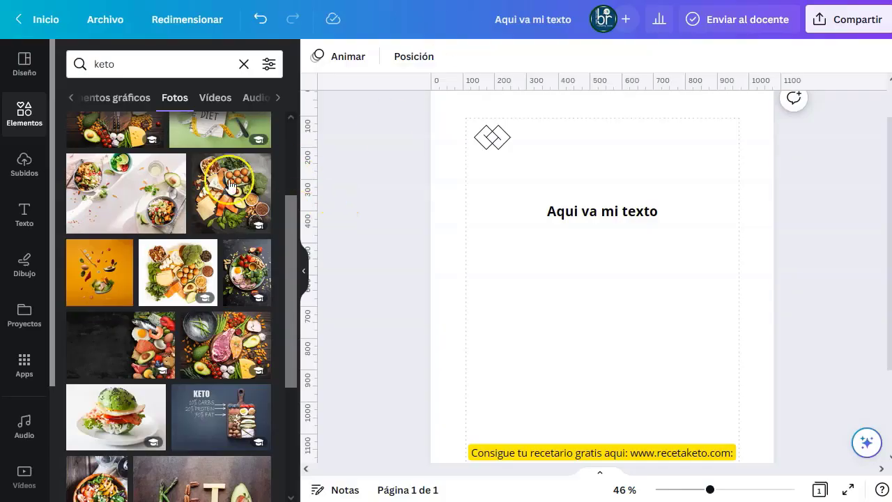
key(Return)
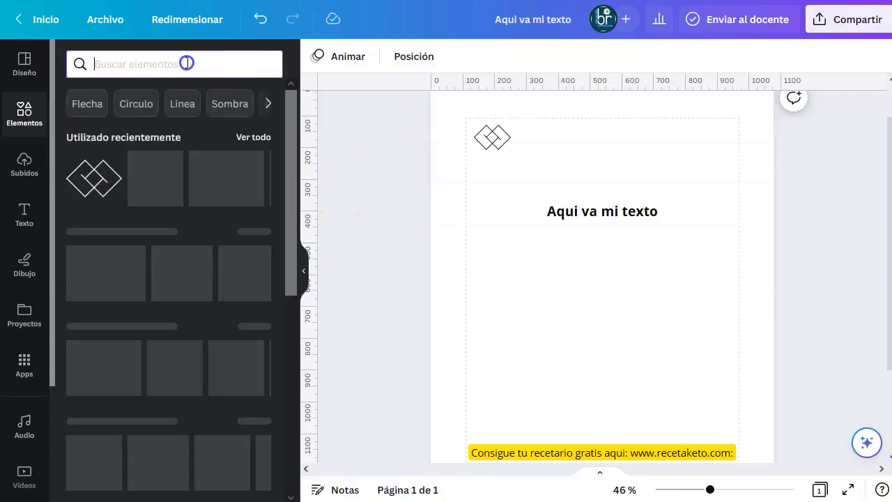
- Search the photos for "aguacate" and add the upright halved avocado cut-out to the page
text(aguacate)
key(Return)
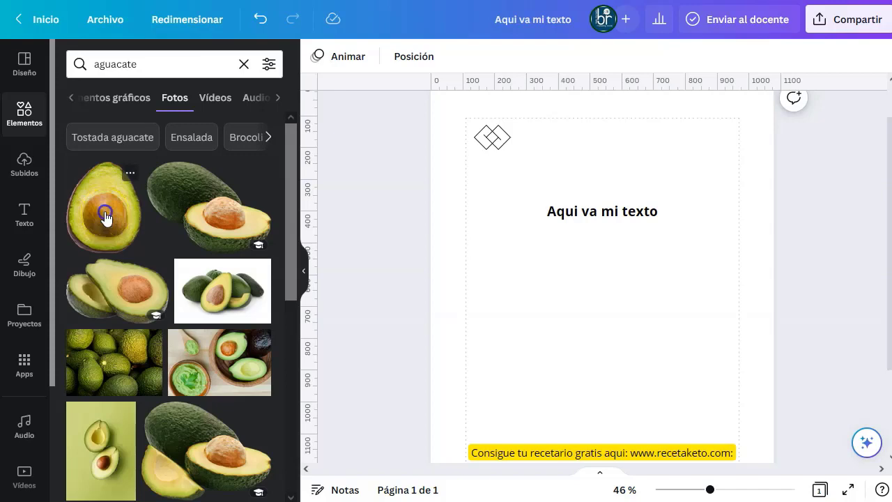
click(104, 209)
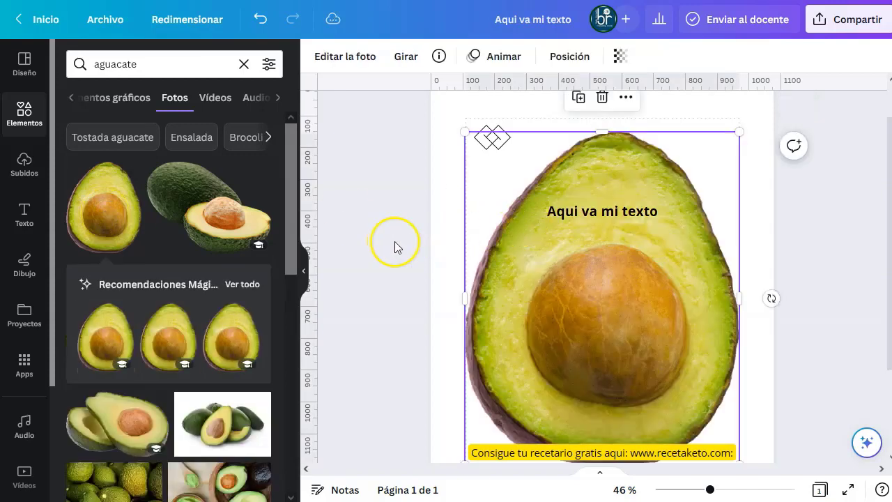
- Shrink the avocado photo to about 700 px wide and place it around the title, above the yellow line
scroll(613, 270, down, 1)
click(613, 270)
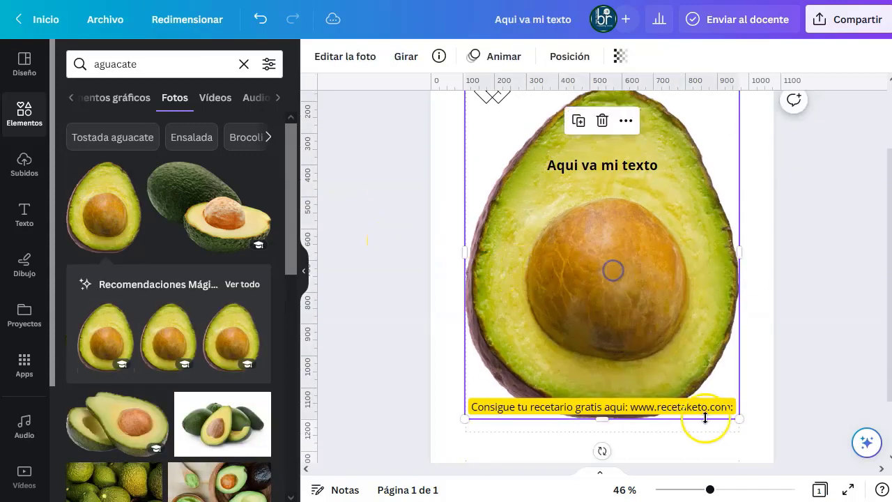
drag(725, 394, 701, 342)
click(364, 330)
click(608, 272)
drag(608, 273, 619, 285)
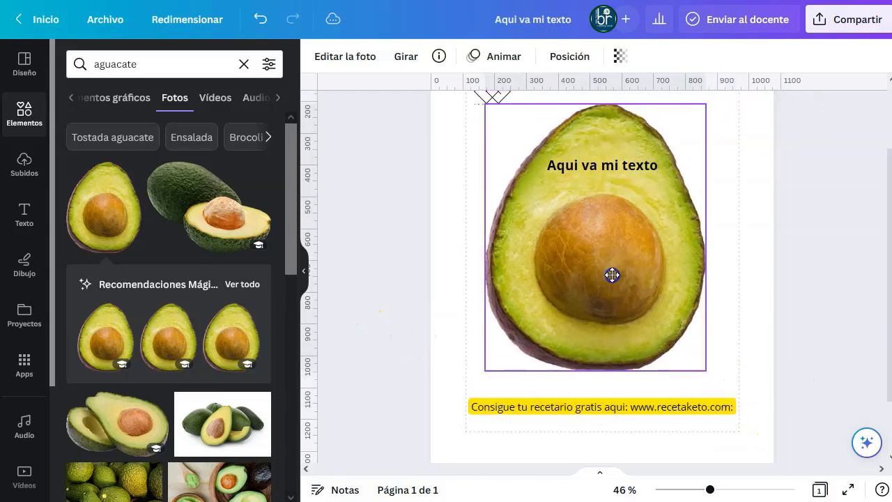
- Change the title text to "Aguacate" and set its font size to 43
click(392, 274)
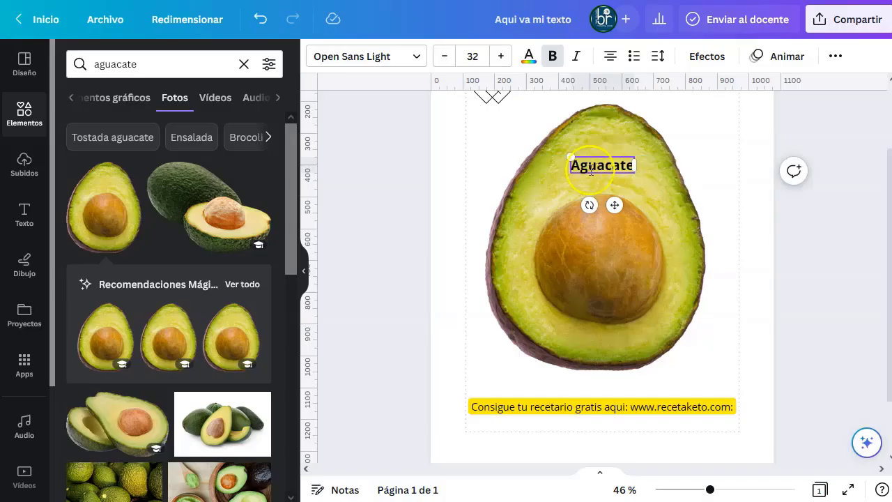
click(502, 57)
triple_click(501, 57)
triple_click(502, 57)
triple_click(502, 57)
click(502, 57)
- Restyle the title as "AGUACATE" in heavy capitals and copy the avocado's benefit description from the ChatGPT table
double_click(587, 162)
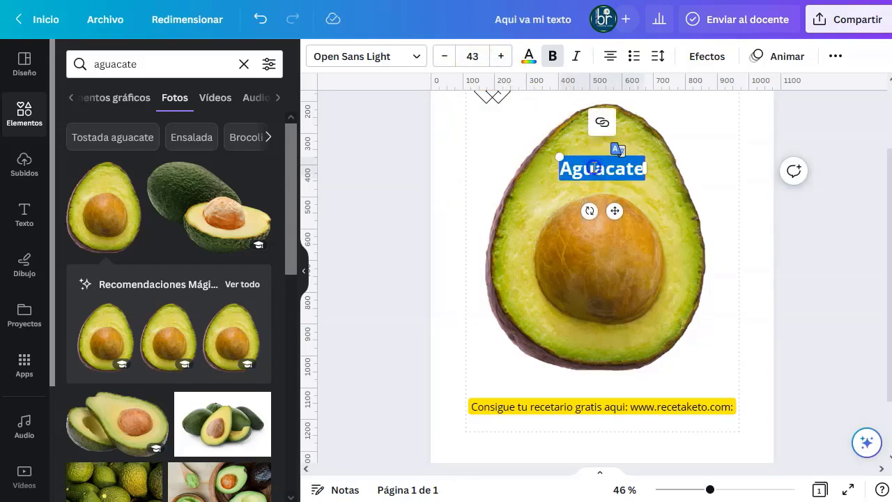
key(ctrl+alt+v)
key(alt+Tab)
drag(417, 130, 460, 148)
key(alt+Tab)
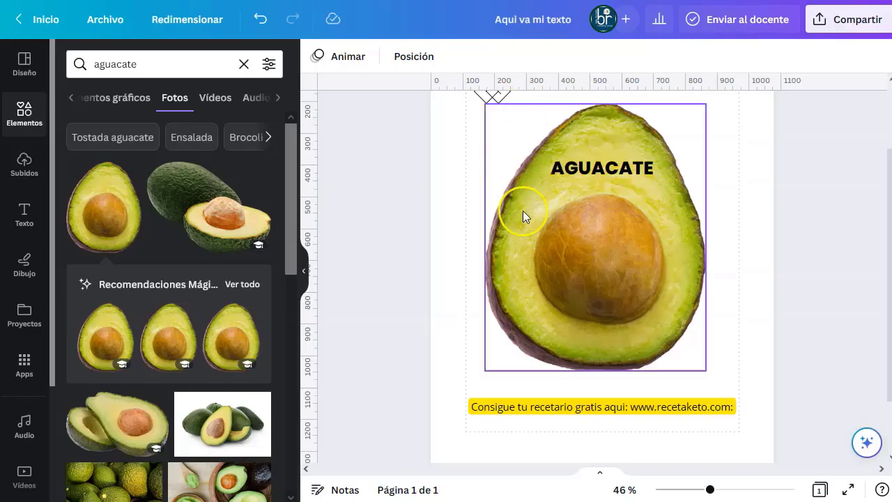
- Add a subtitle reading "Rico en grasas saludables y fibra, ayuda a mantener la saciedad y a controlar el apetito."
click(24, 213)
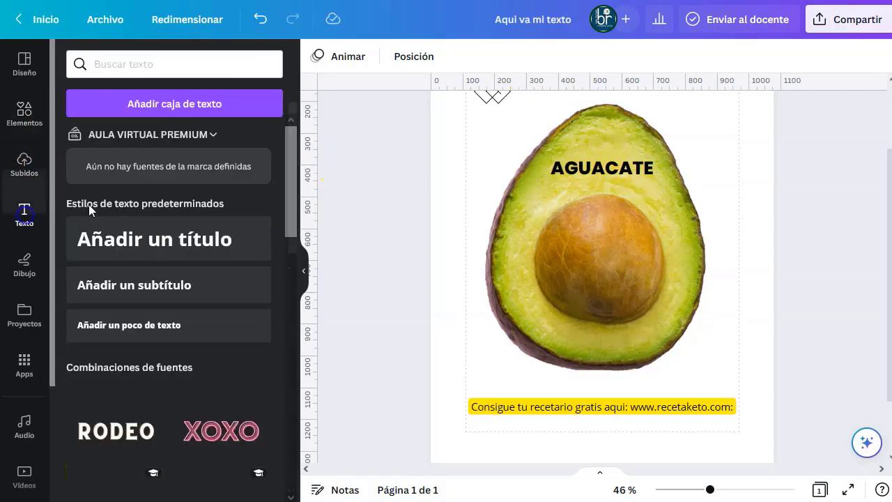
drag(152, 291, 588, 262)
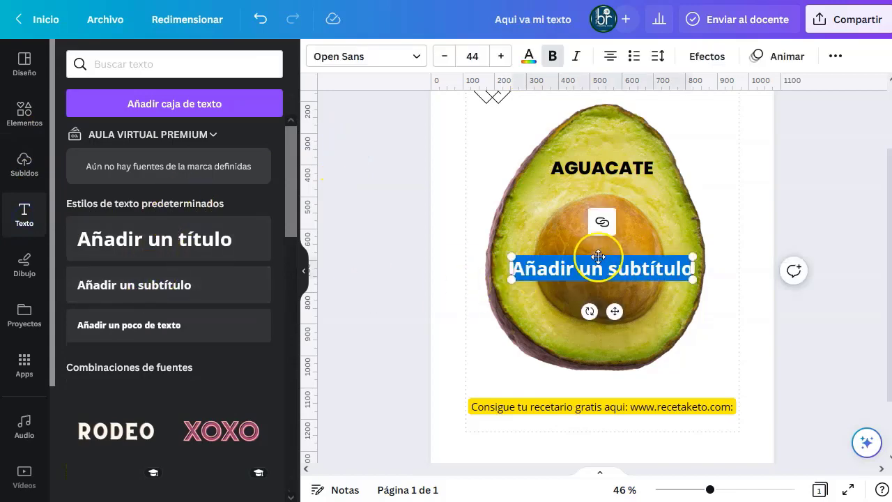
text(Rico en grasas saludables y fibra, ayuda a mantener la saciedad y a controlar el apetito.)
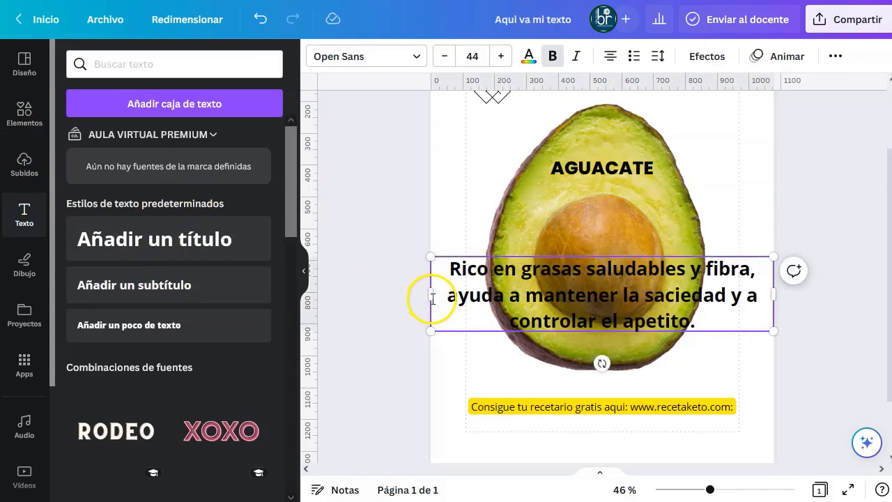
- Narrow the benefit text box to the page margins and move it up to just below the AGUACATE title
drag(435, 297, 469, 293)
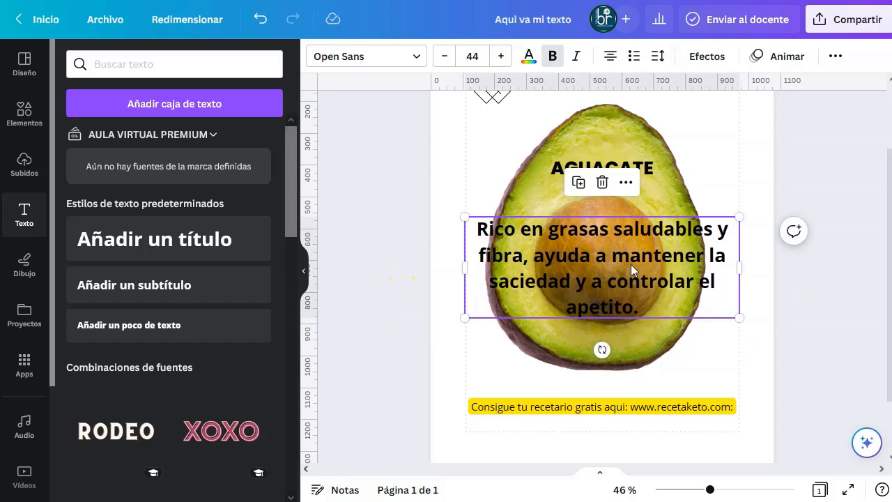
drag(631, 264, 630, 243)
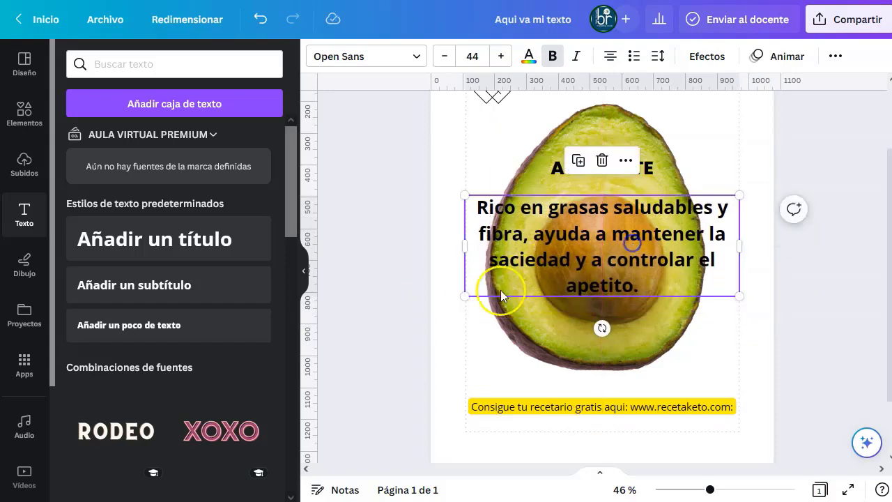
click(396, 324)
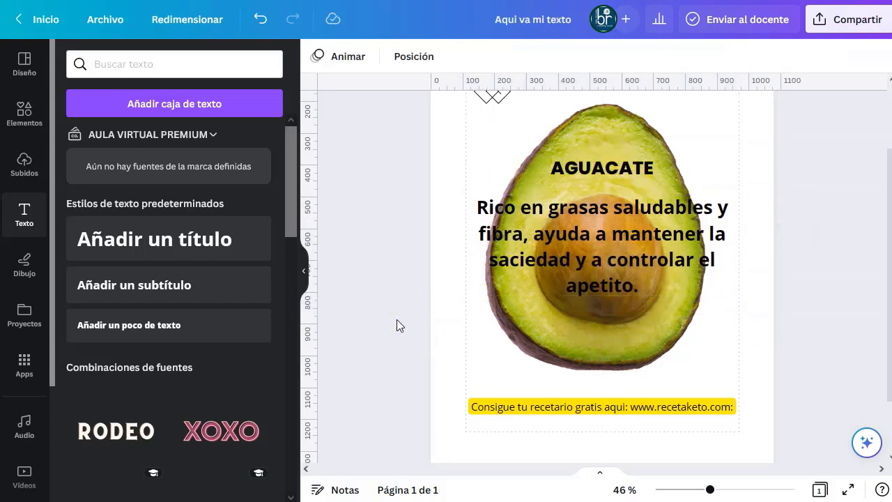
- Search the frame elements for "portrait frame" and add a plain rectangular portrait frame to the page
scroll(396, 319, up, 2)
click(580, 194)
click(25, 113)
drag(290, 124, 295, 392)
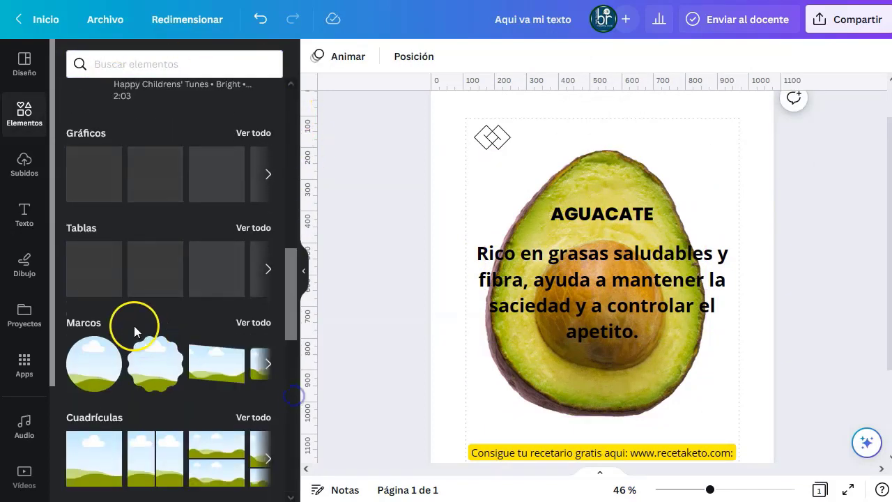
click(256, 323)
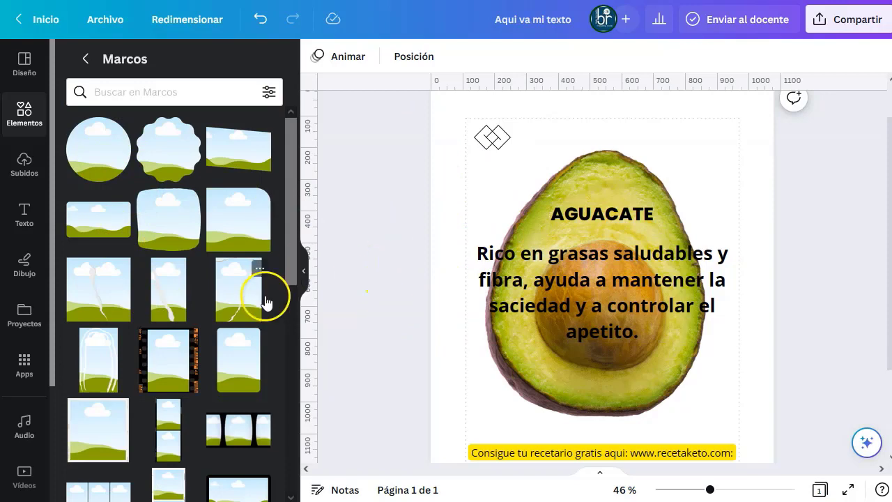
click(192, 95)
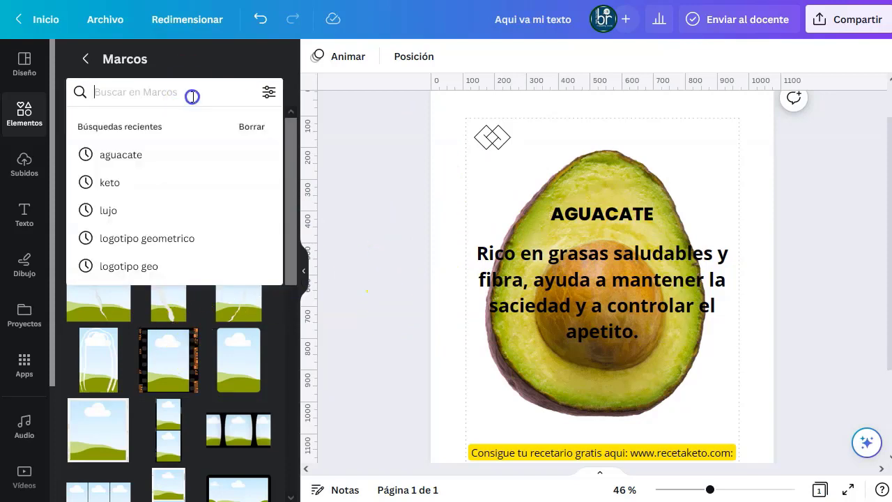
text(portrai)
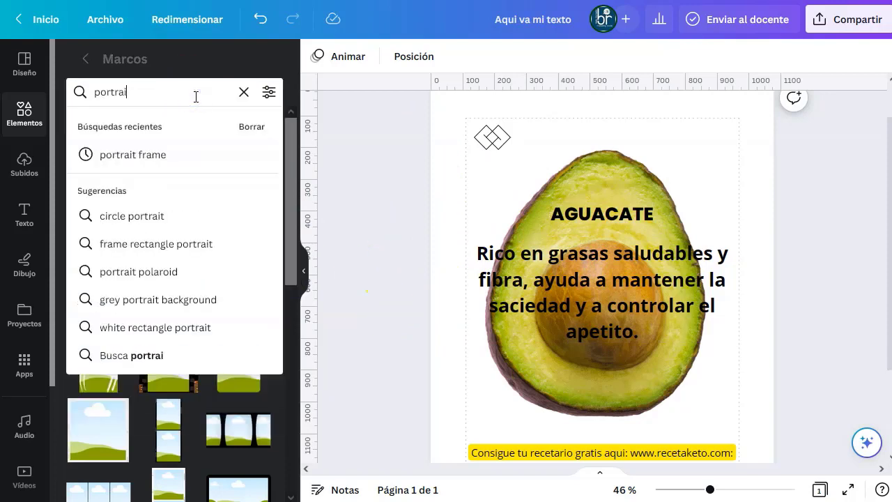
text(t frame)
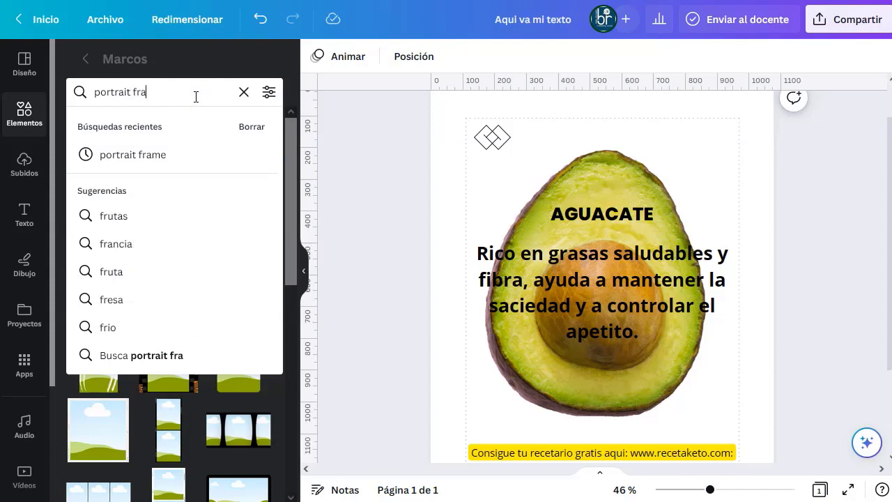
key(Return)
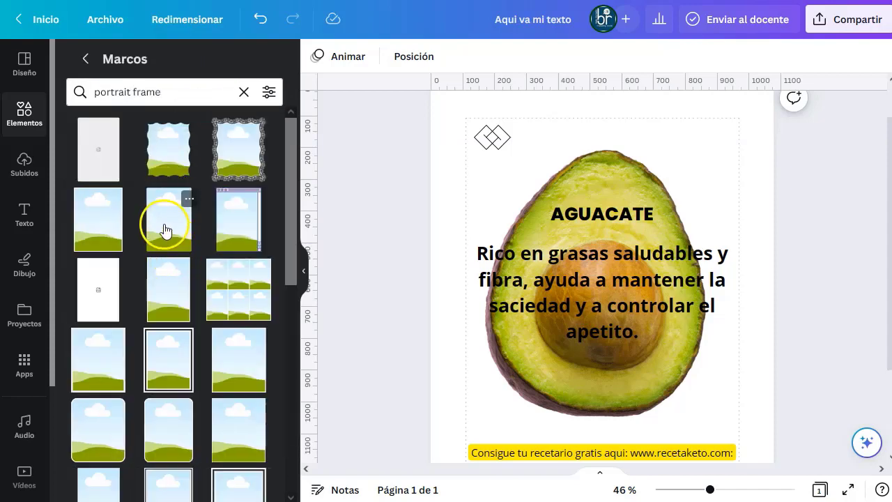
click(165, 231)
- Enlarge the frame to about 1080 by 1546 px and move it so that it covers the whole page
drag(548, 229, 339, 282)
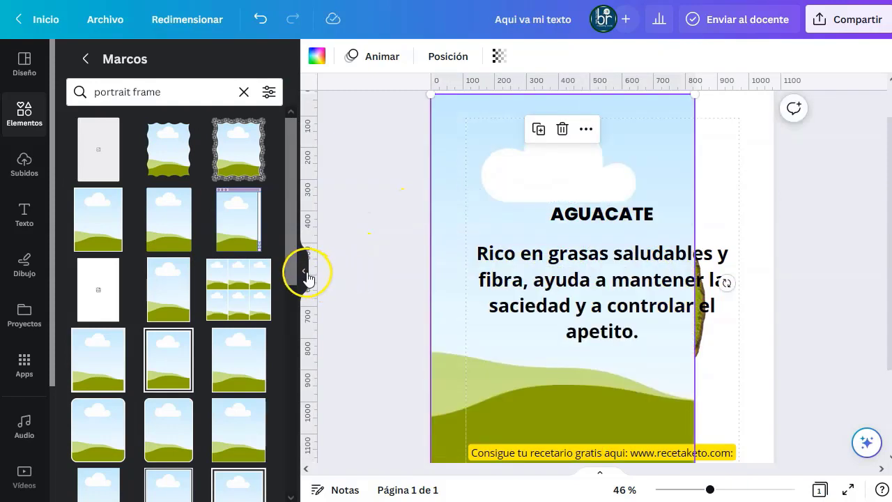
click(305, 273)
scroll(740, 237, down, 3)
drag(556, 398, 641, 445)
click(641, 343)
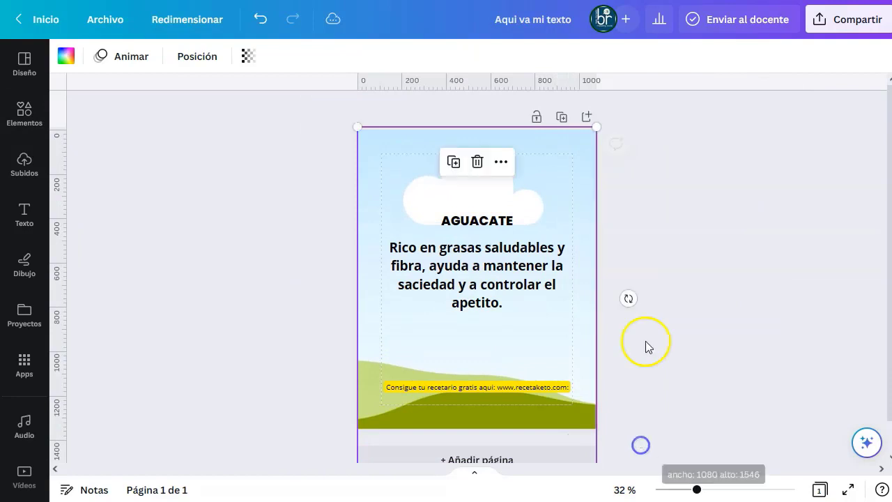
click(551, 136)
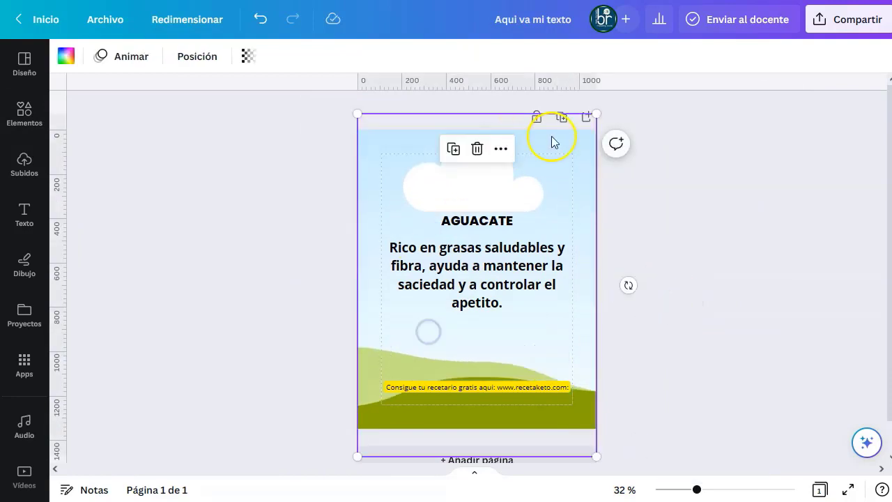
- Send the frame one layer backward behind the avocado picture and place that picture inside the frame
click(199, 57)
click(214, 93)
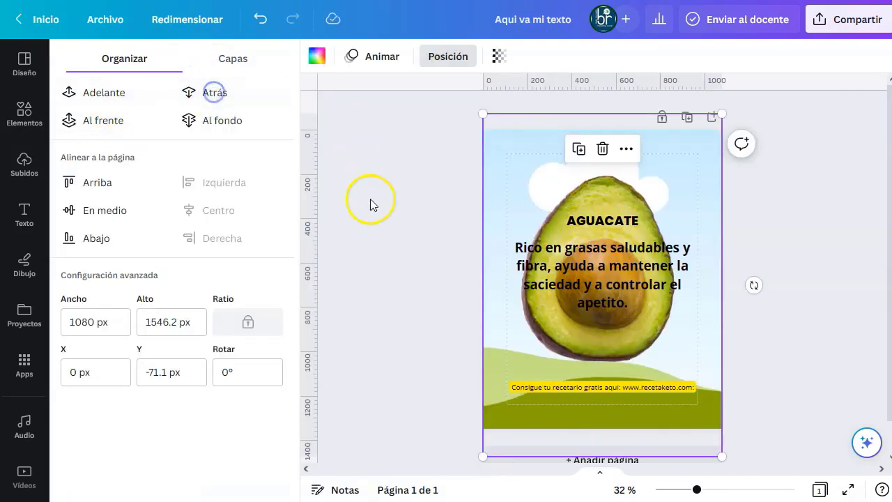
click(376, 210)
click(682, 301)
drag(496, 196, 460, 178)
click(663, 288)
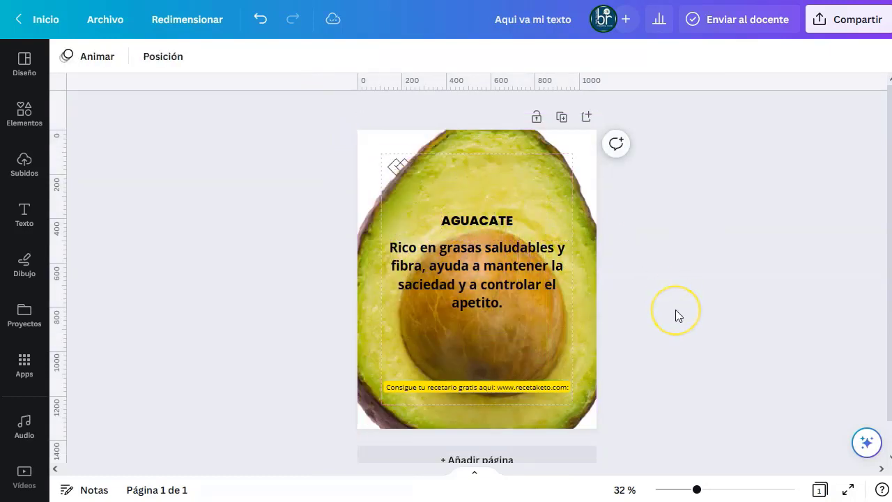
- Replace the picture in the frame with the "aguacate" photo of two avocado halves on a green background
click(486, 265)
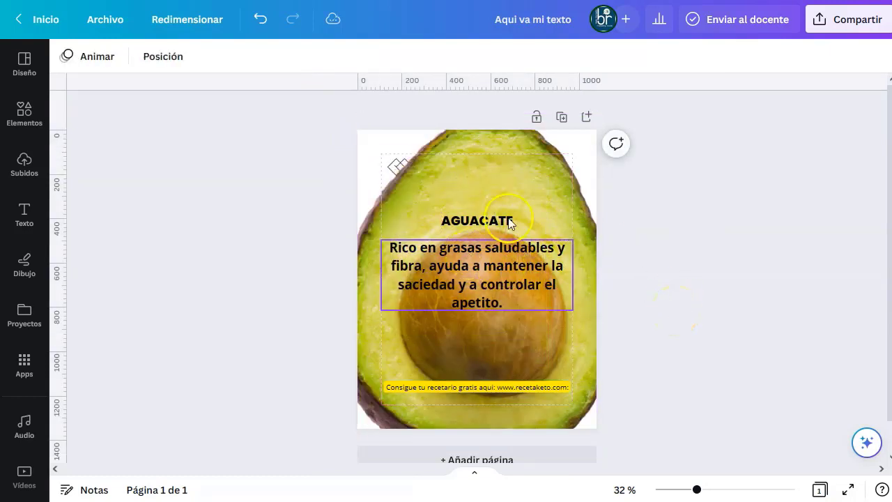
click(517, 180)
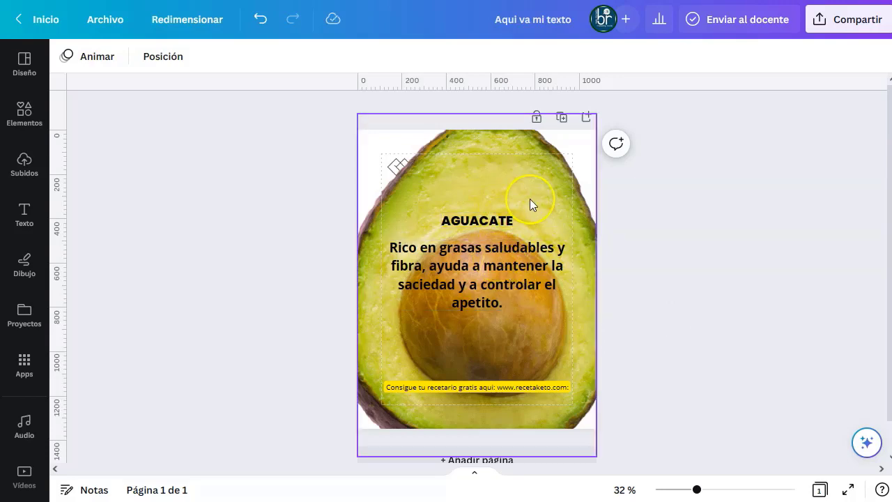
click(25, 111)
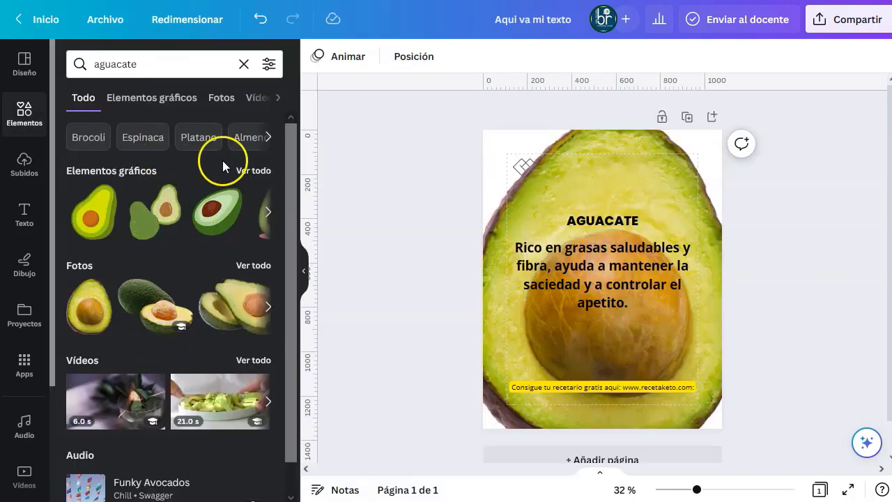
click(221, 97)
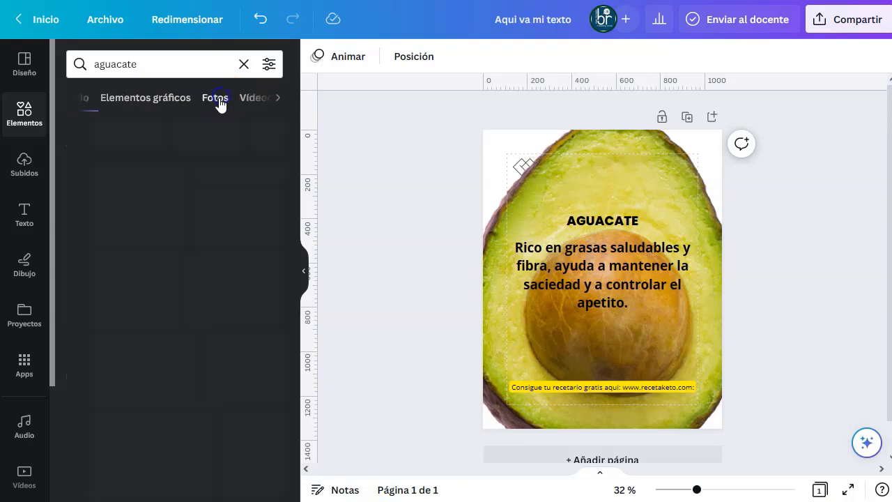
scroll(115, 292, down, 3)
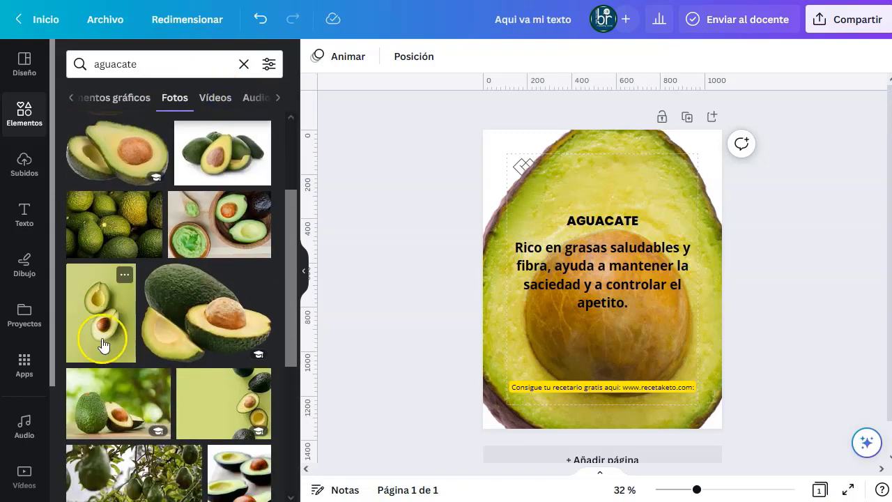
scroll(102, 329, down, 2)
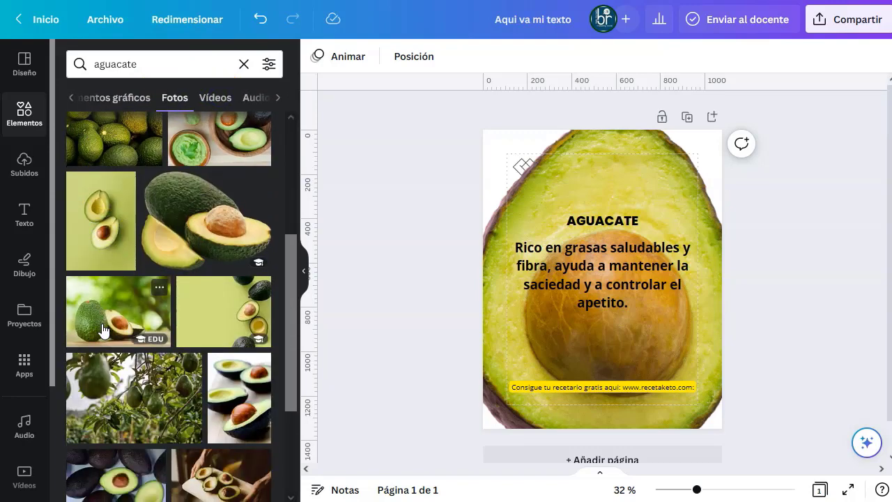
click(101, 291)
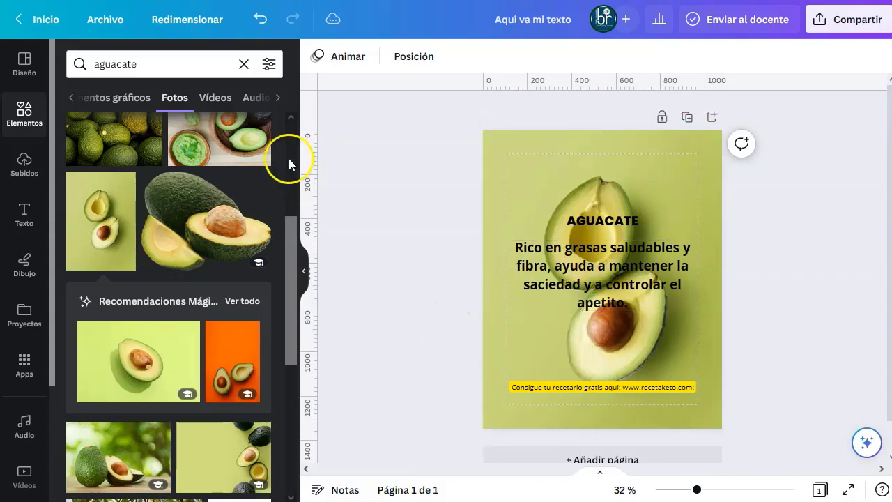
- Search the elements for "overlay", narrow to the suggested term "Transparente" and add the black fading gradient to the page
click(191, 64)
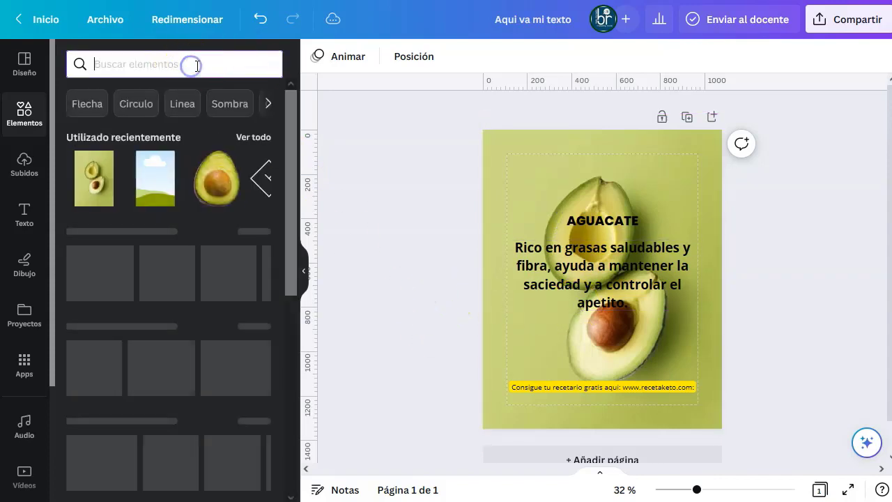
text(overlay)
key(Return)
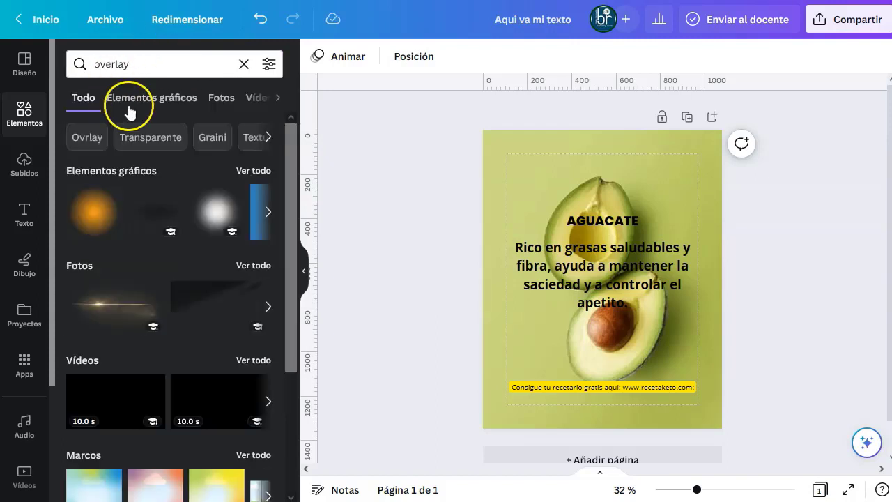
click(150, 138)
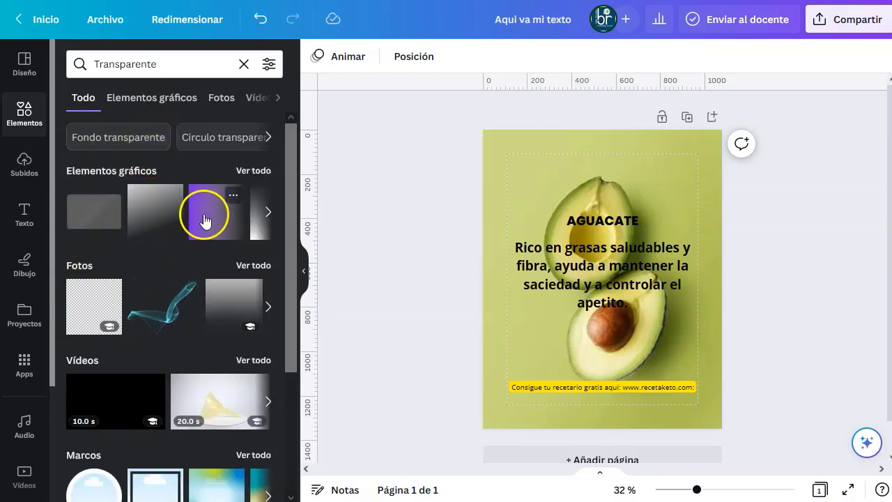
click(167, 279)
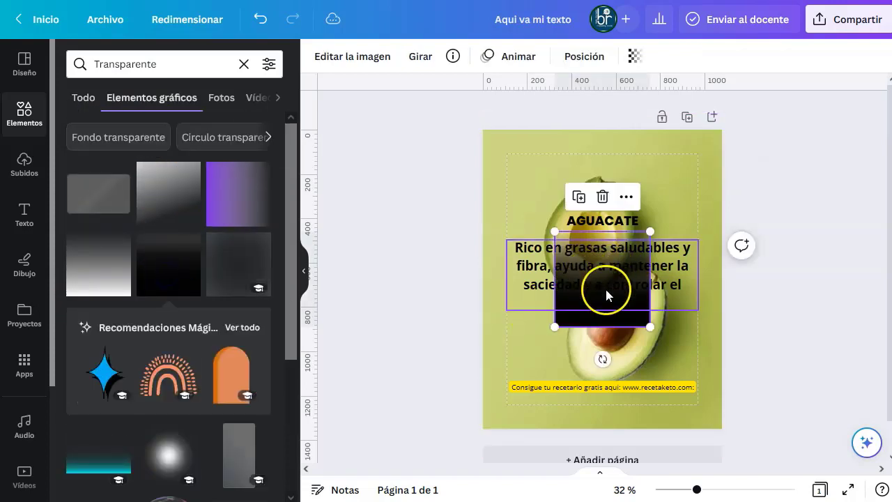
- Enlarge the black gradient to the full page width and position it so that it darkens the lower part of the photo
drag(556, 327, 452, 428)
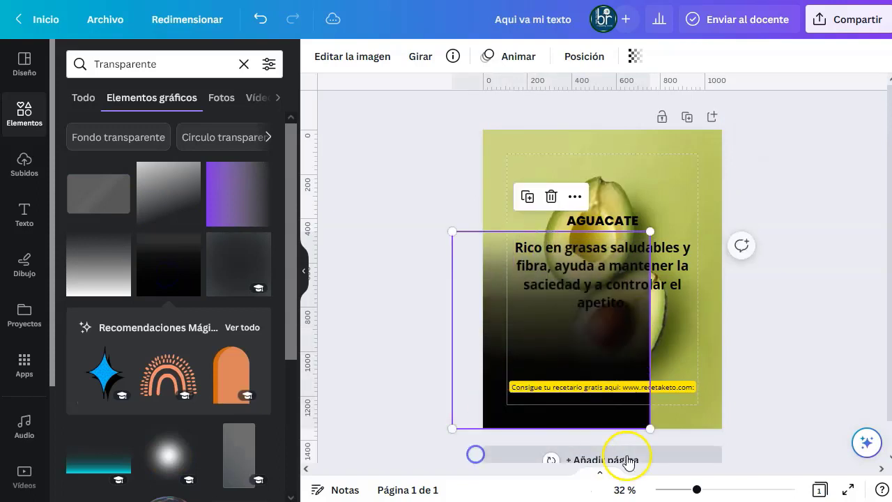
drag(650, 231, 741, 144)
drag(743, 249, 743, 298)
click(593, 306)
click(759, 281)
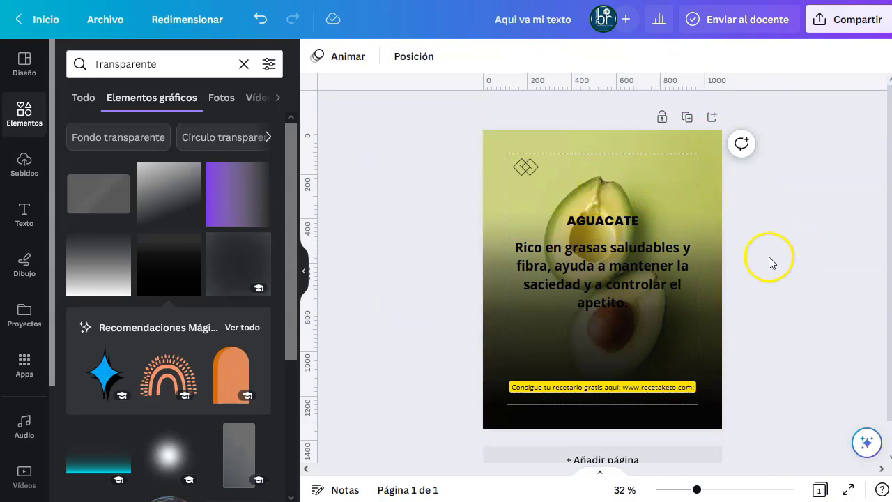
- Open the bulk creation tool (Crear en lote) for the design
click(25, 111)
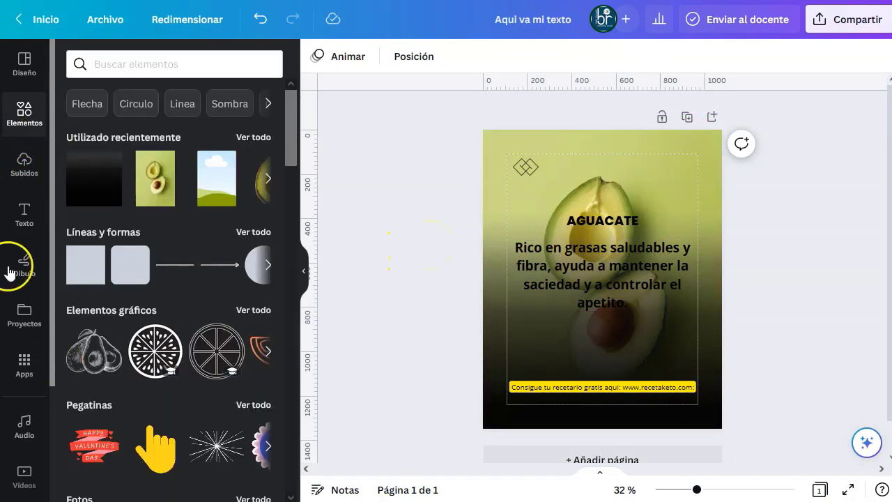
scroll(15, 298, down, 3)
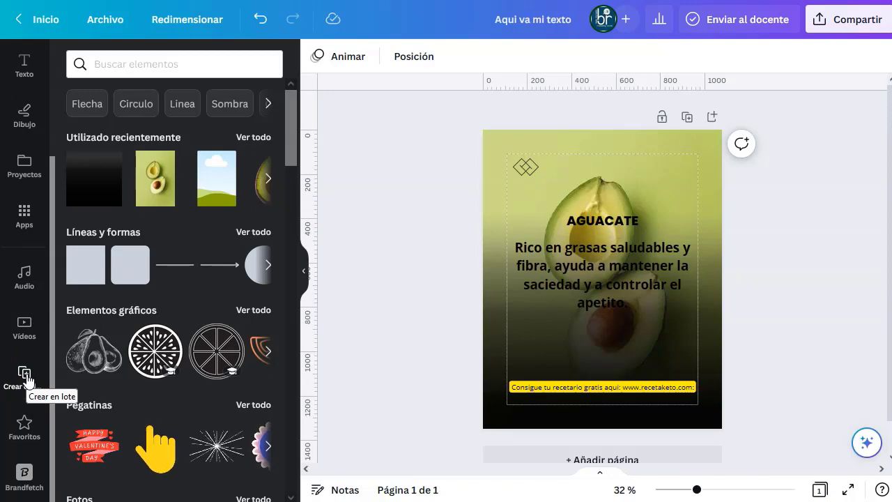
click(25, 377)
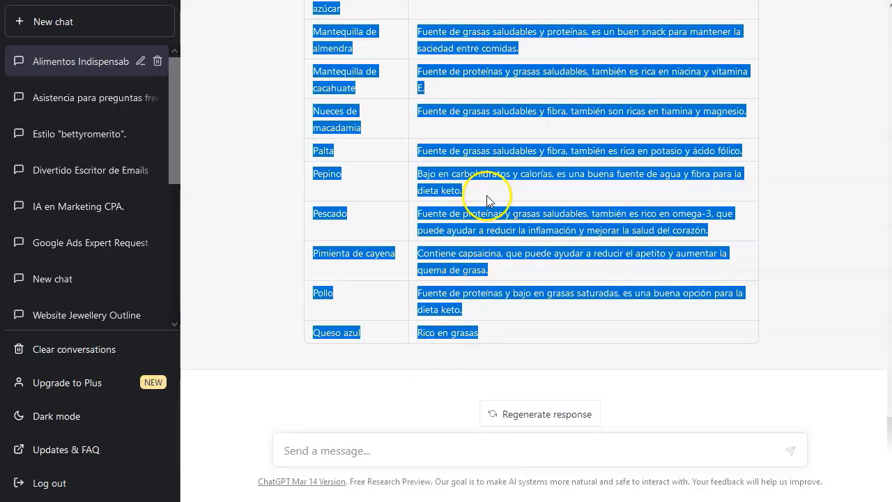
- Switch to the "keto alimentos" spreadsheet in Google Sheets and review its food and benefit columns and file commands
scroll(488, 199, up, 3)
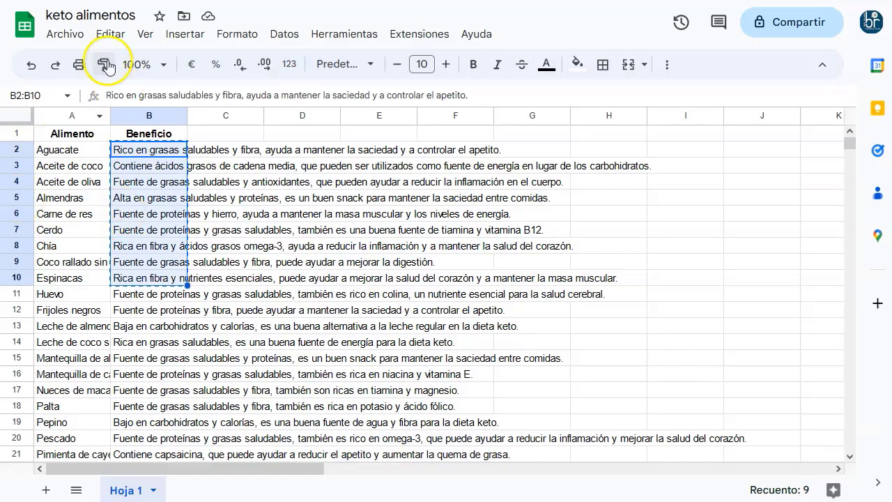
click(148, 182)
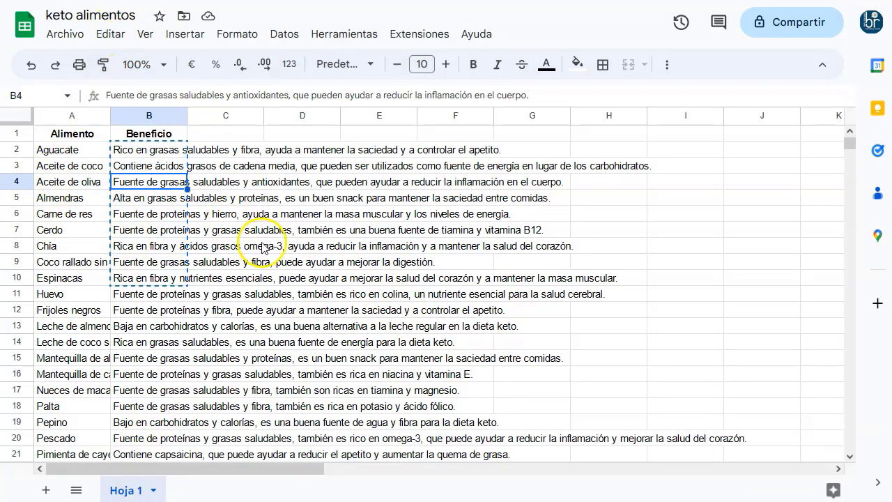
click(72, 40)
mouse_move(125, 221)
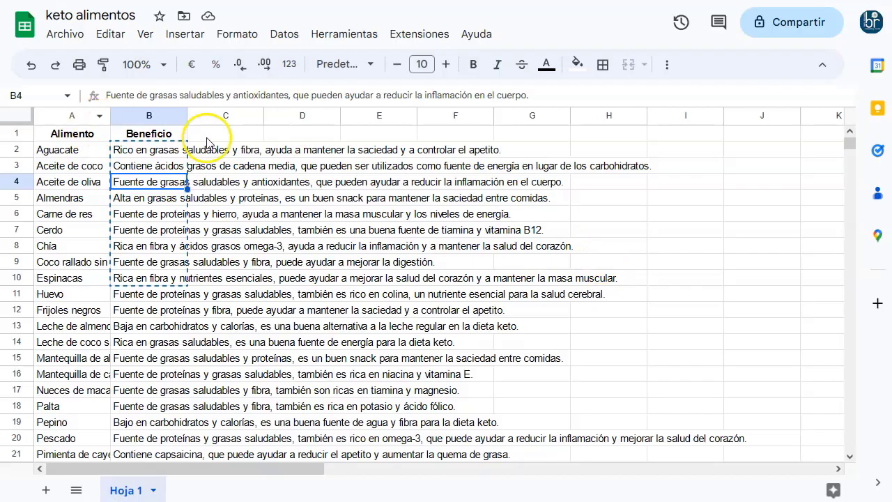
- Add a third column header reading "imagenes" in cell C1 and make it bold
click(240, 135)
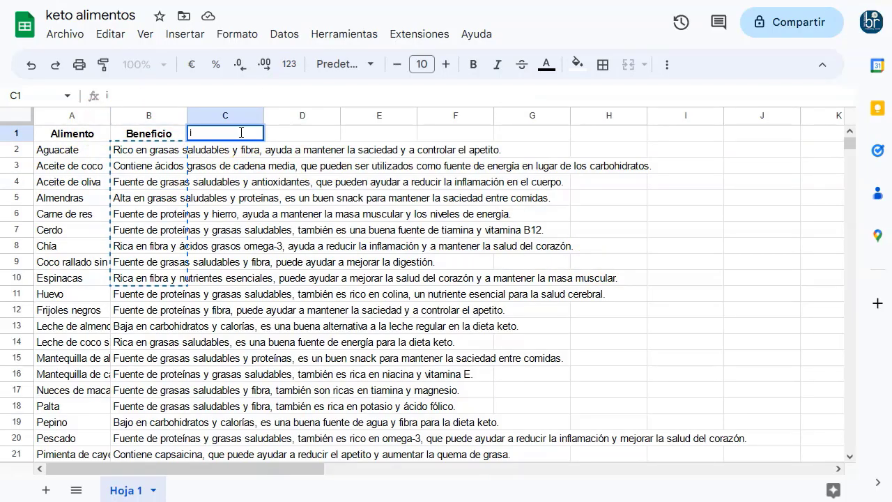
key(Return)
click(240, 134)
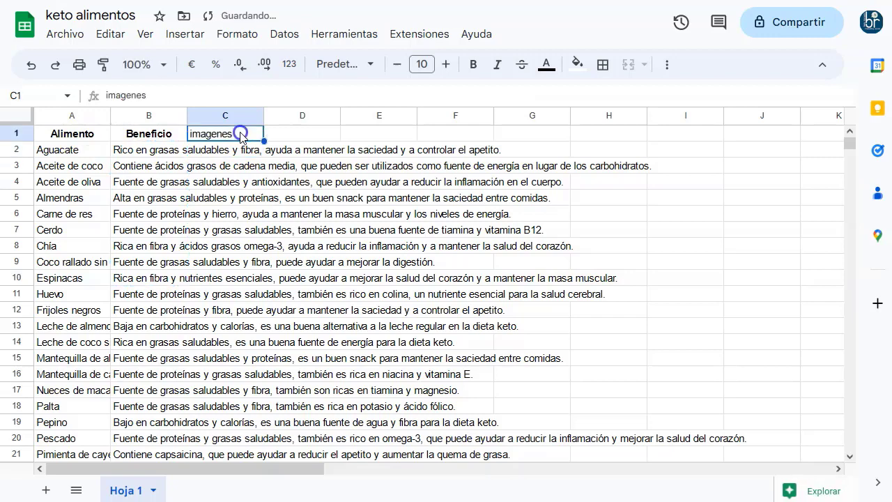
click(473, 64)
click(302, 166)
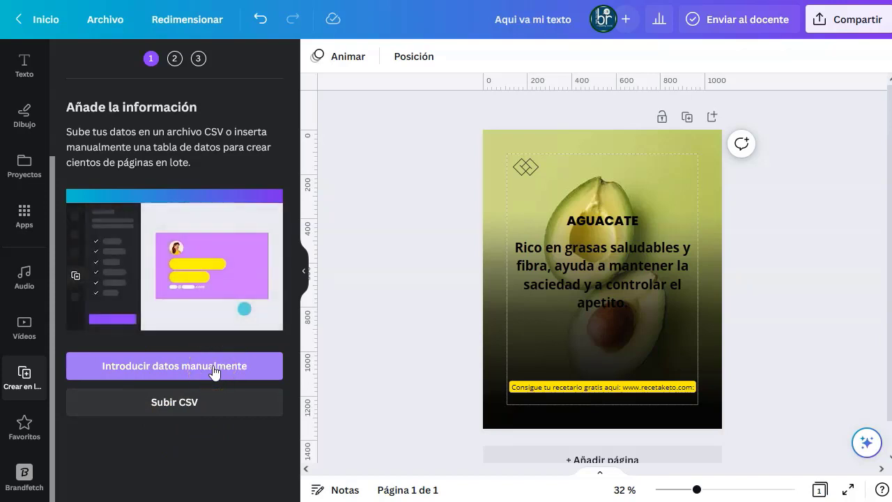
- Create a new project folder named "Keto" among the folders of your projects
click(25, 168)
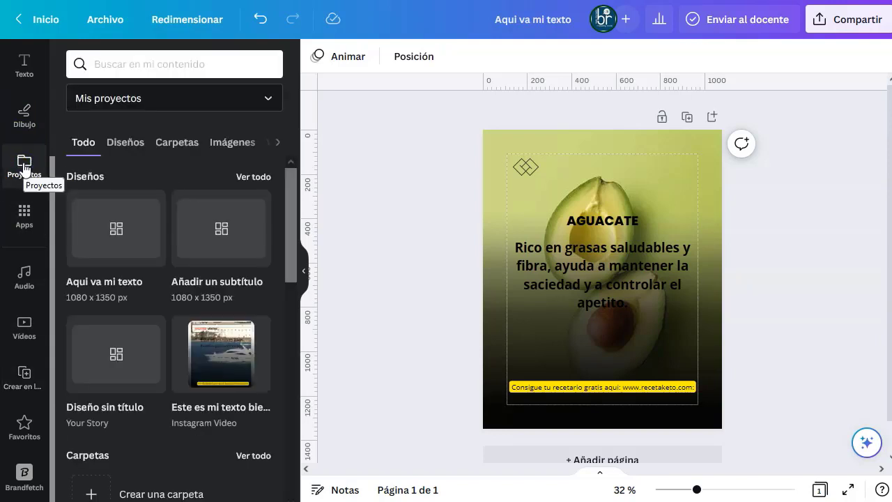
click(166, 143)
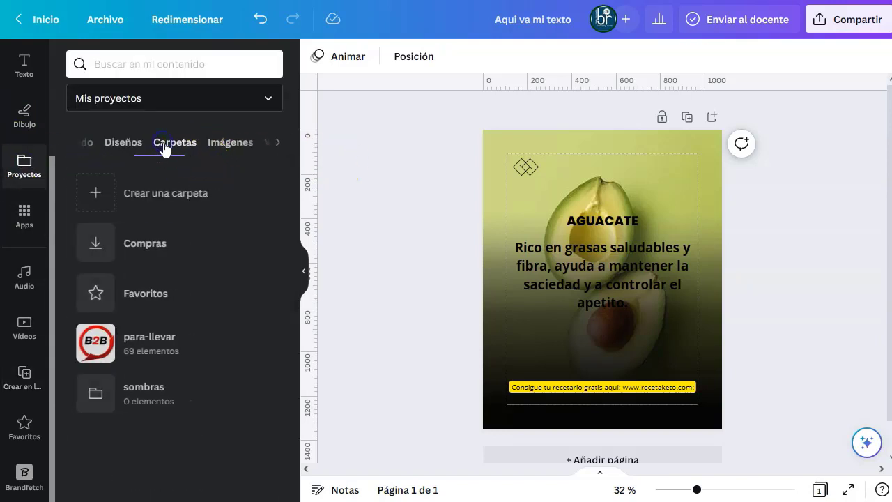
click(93, 196)
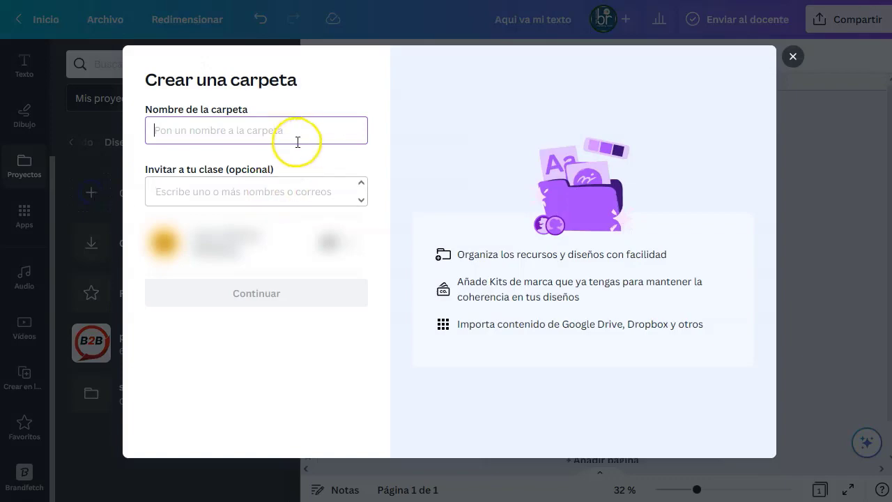
text(Keto)
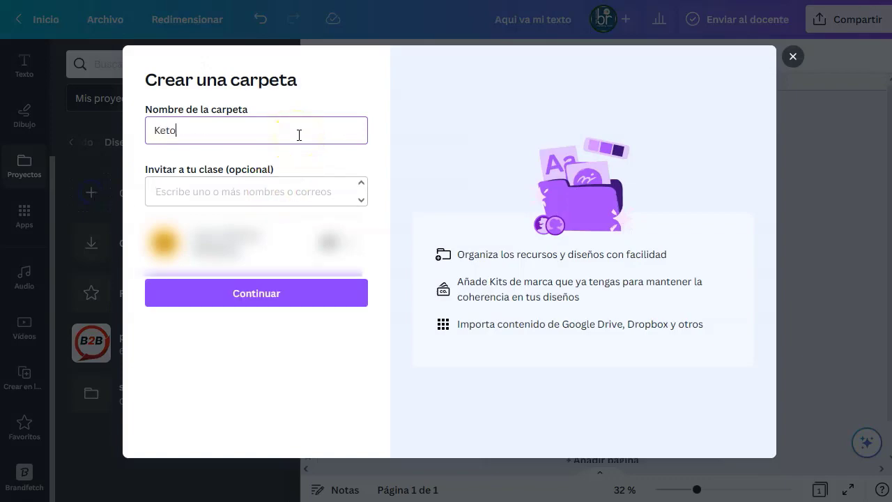
click(259, 292)
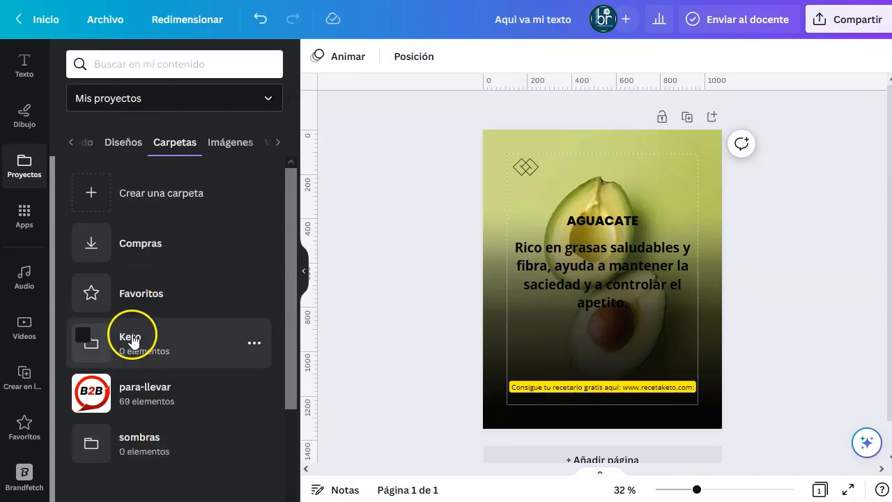
- Open the elements library, then switch to the "keto alimentos" spreadsheet and select Aguacate as the first food needing an image
scroll(24, 98, up, 3)
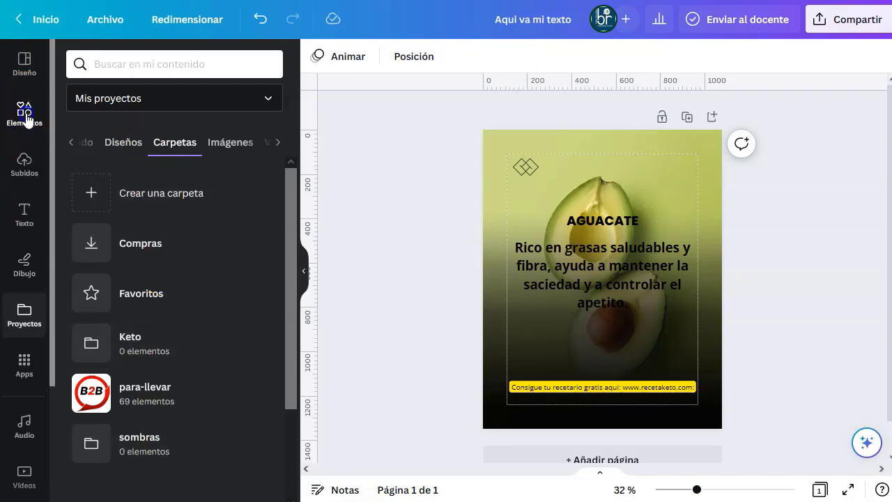
click(25, 115)
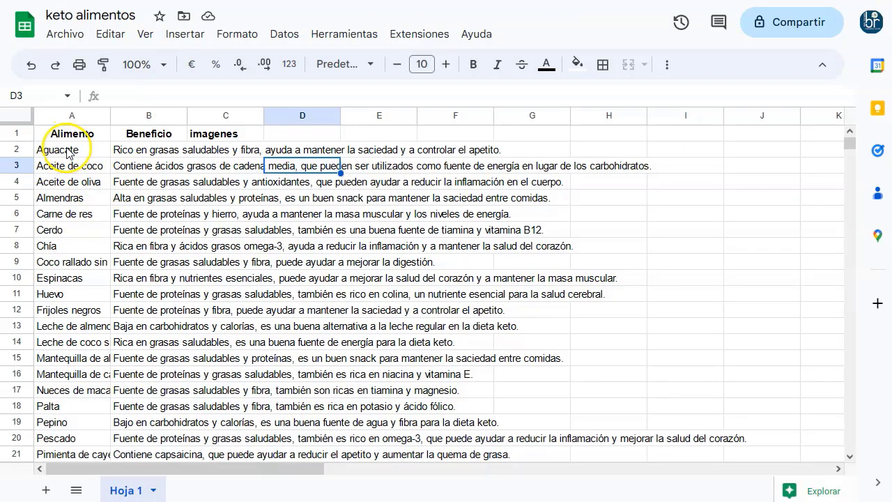
drag(68, 152, 75, 279)
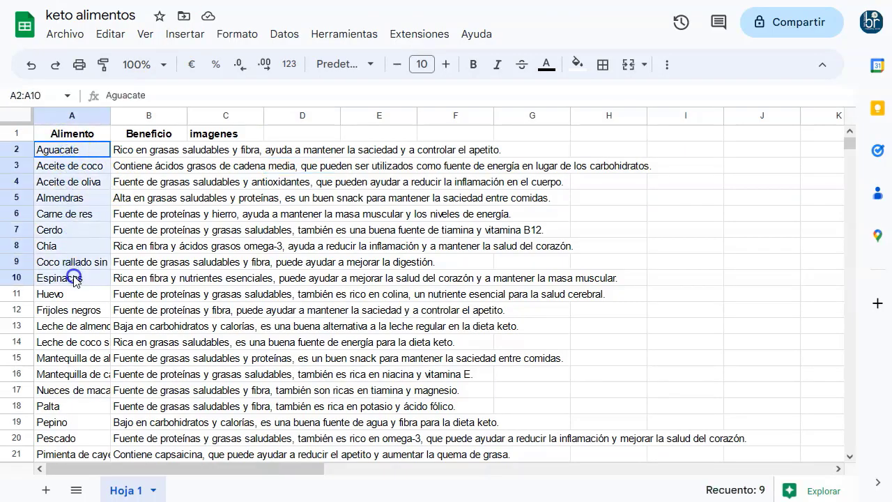
click(88, 149)
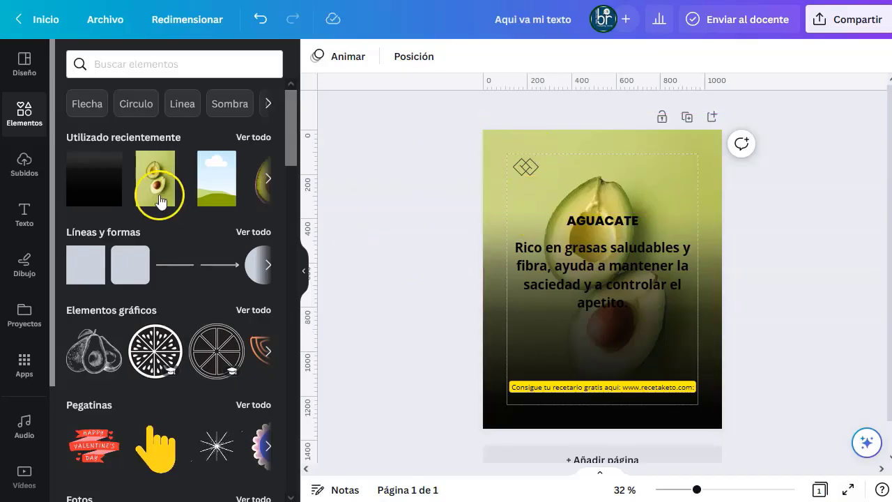
- Back in Canva, add the recently used green avocado photo to the Keto folder
click(172, 163)
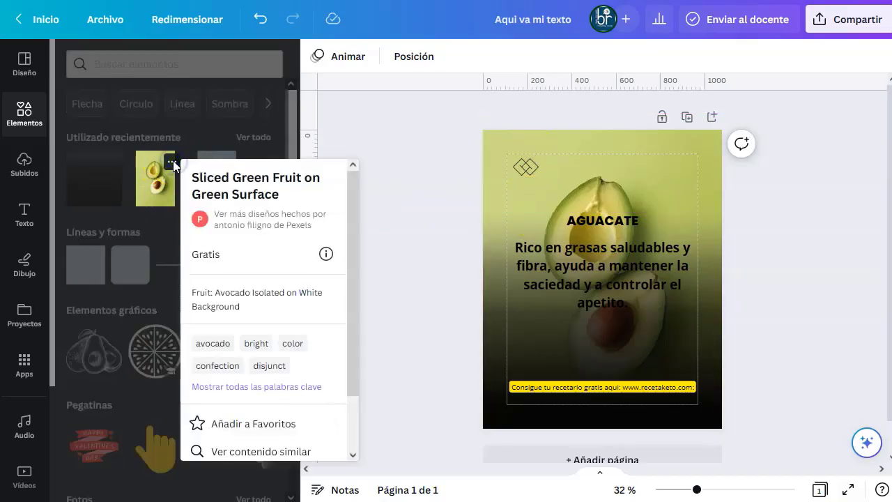
scroll(258, 432, down, 2)
click(287, 414)
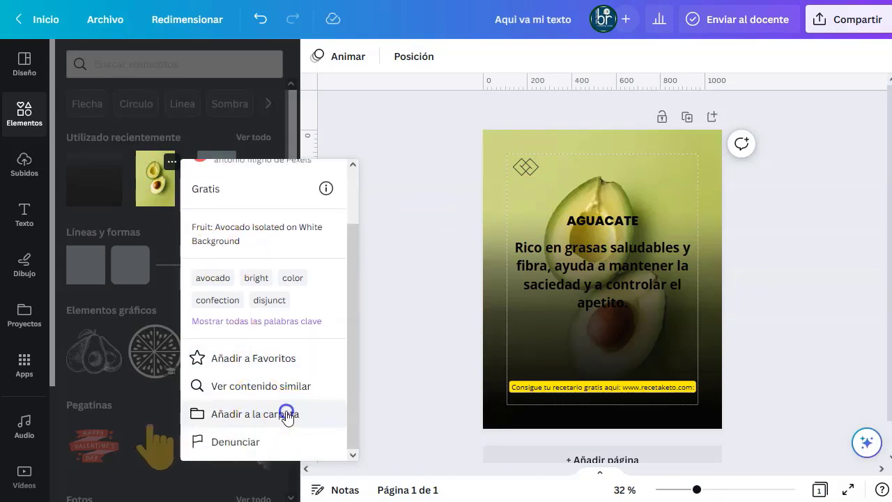
click(253, 341)
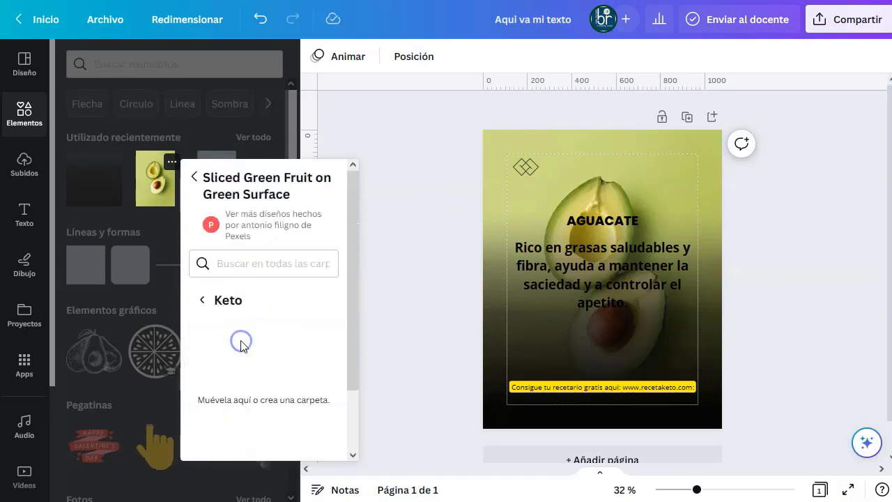
scroll(285, 419, down, 1)
click(294, 433)
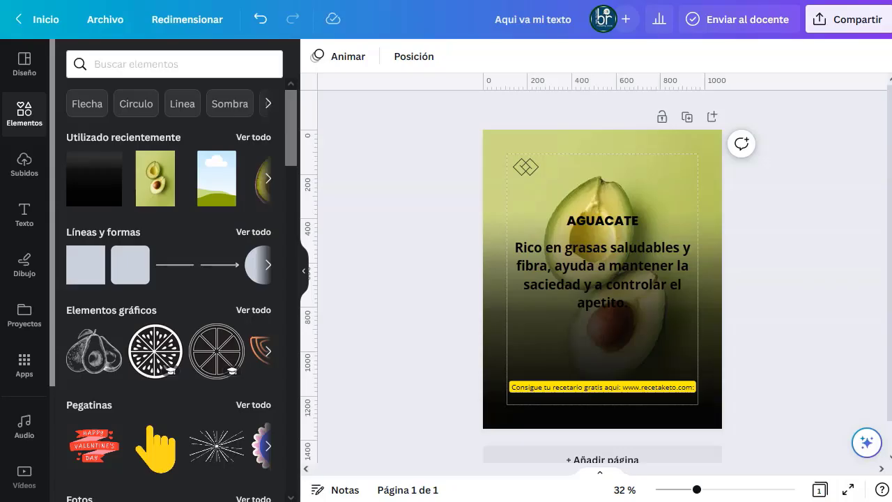
- Search the elements library for "aceite de coco" and limit the results to photos
click(173, 64)
text(aceite de coco)
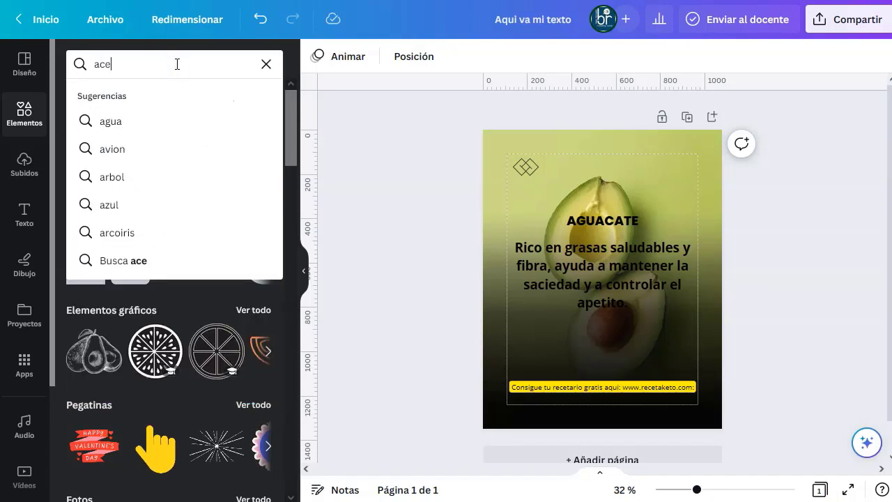
key(Return)
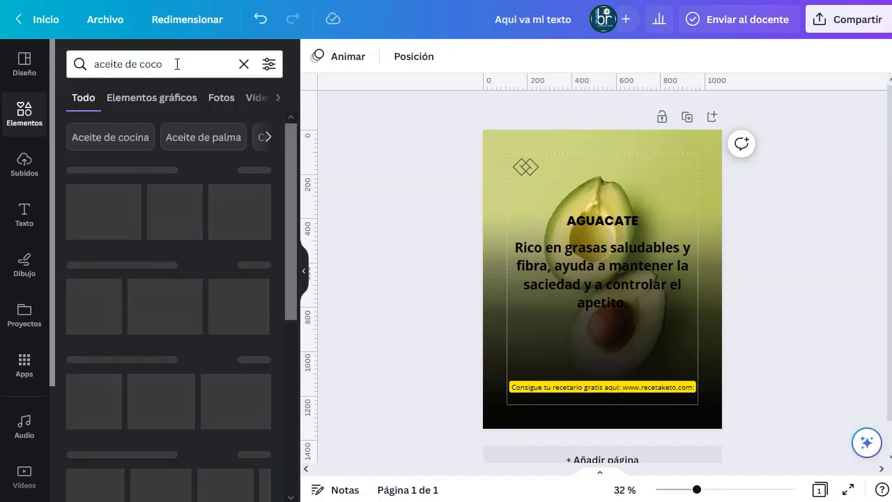
click(224, 99)
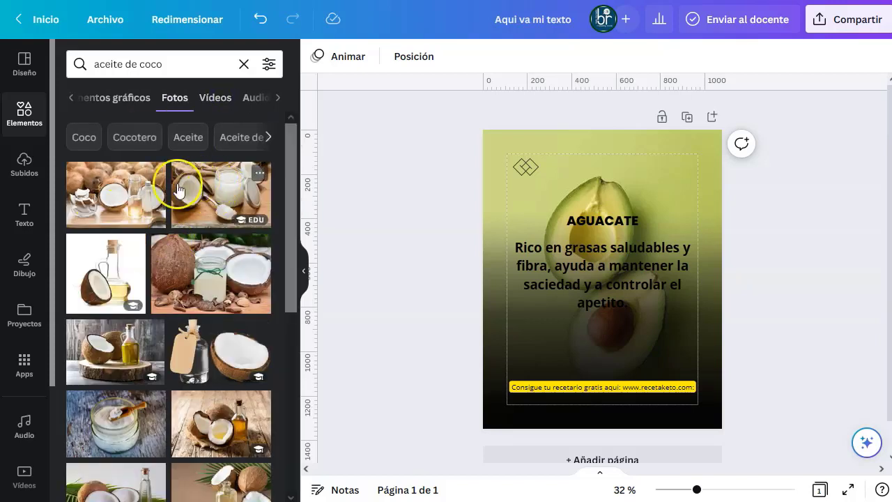
scroll(219, 202, down, 1)
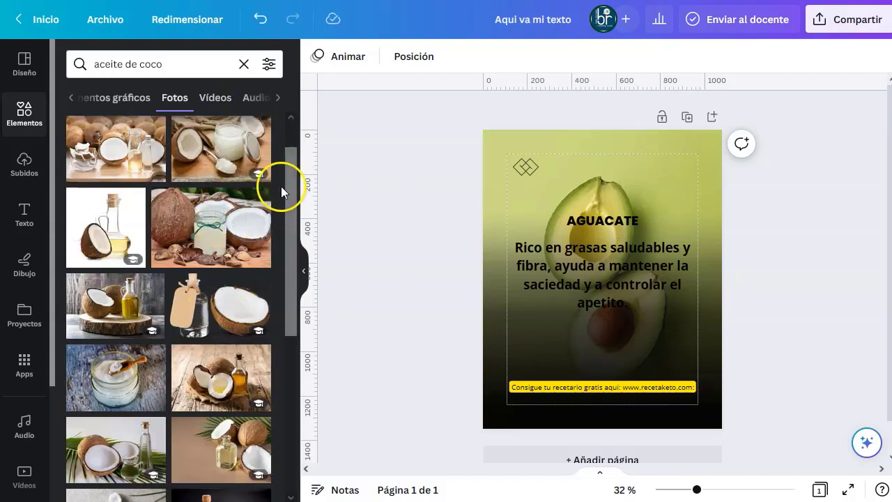
- Add the "Coconut Oil in a Jar" photo to the Keto folder
click(259, 198)
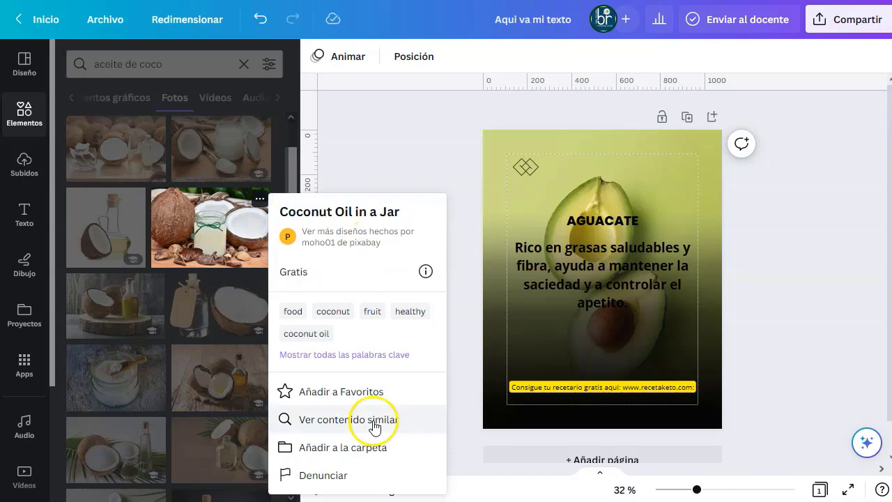
click(373, 449)
click(420, 342)
click(376, 472)
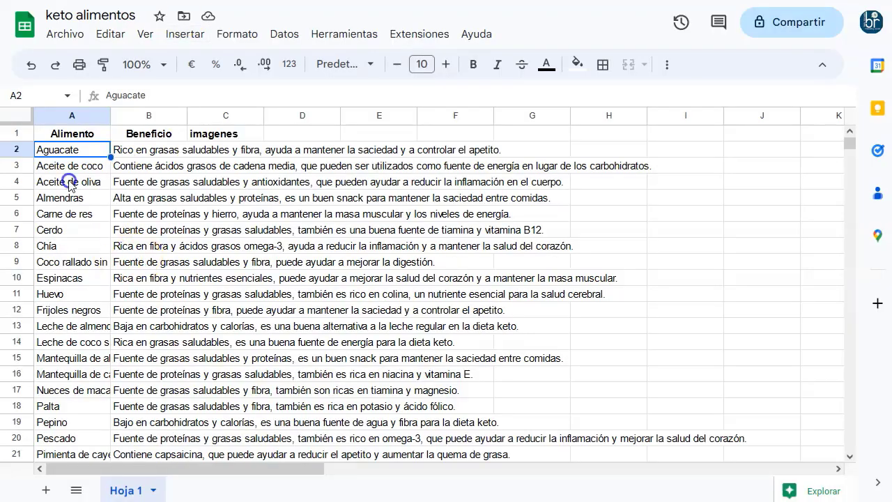
- Mark Aceite de oliva in the Google Sheets food list, then search Canva's photos for "aceite de oliva"
click(70, 183)
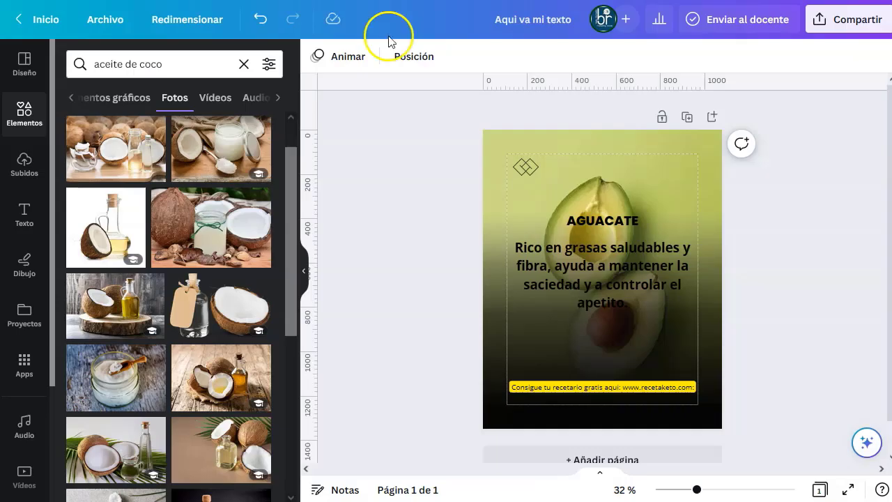
click(237, 63)
text(a)
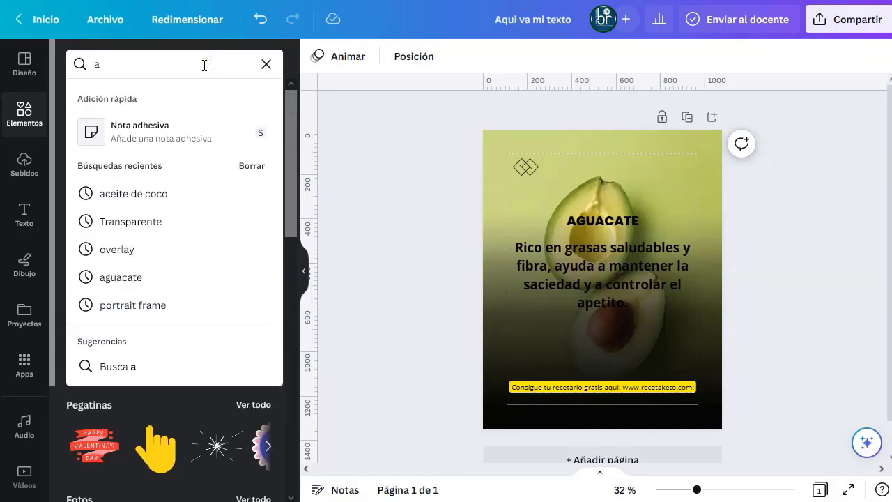
text(ceite de oliva)
key(Return)
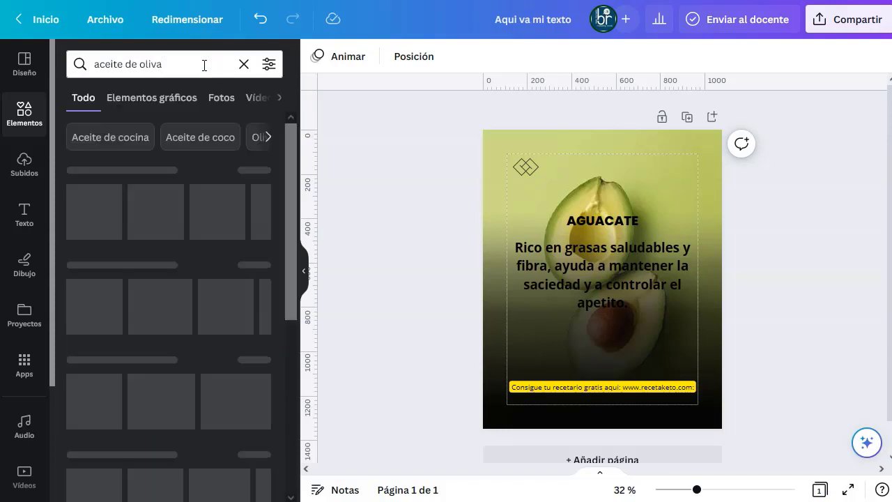
click(219, 97)
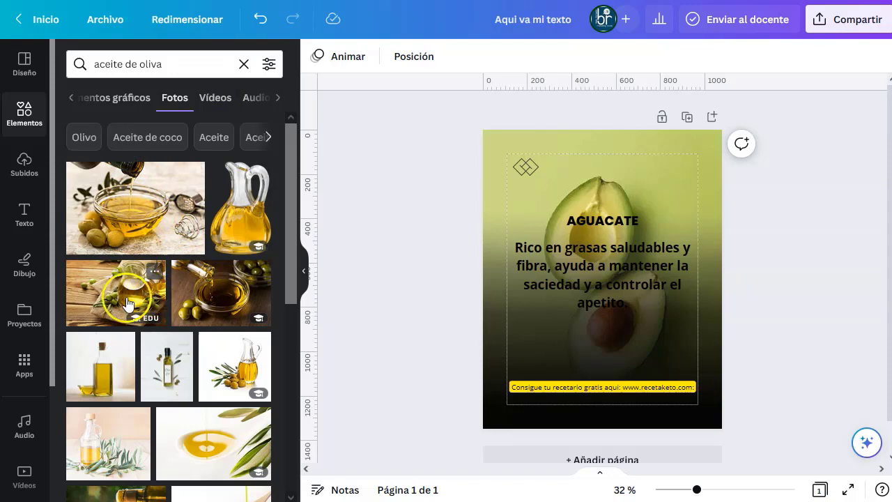
- Add the photo of the olive oil jug on a wooden table to the Keto folder
click(155, 271)
scroll(259, 389, down, 1)
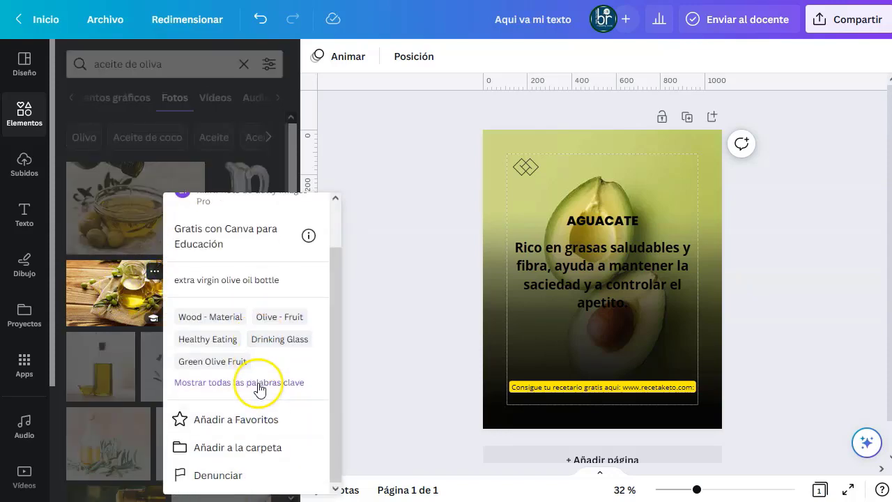
click(248, 447)
scroll(261, 321, down, 2)
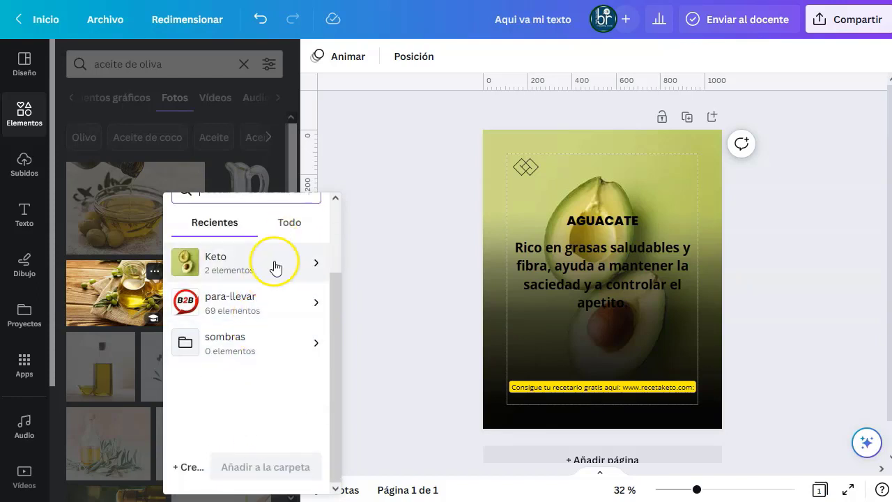
click(275, 263)
click(269, 472)
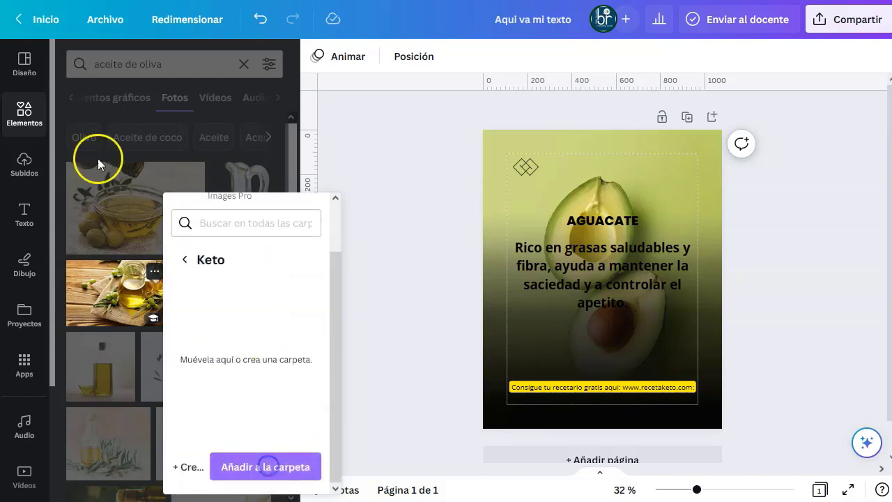
- Mark Almendras in the Google Sheets food list, then search Canva's photos for "almendras"
key(alt+Tab)
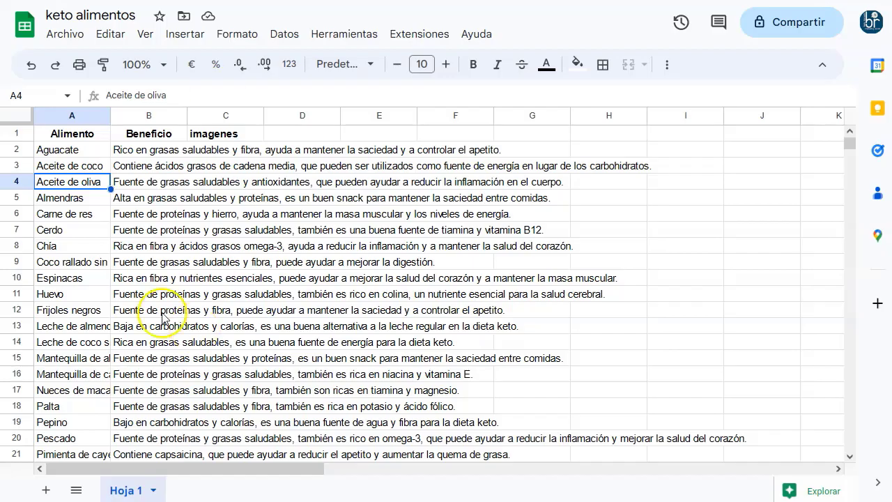
click(57, 199)
key(alt+Tab)
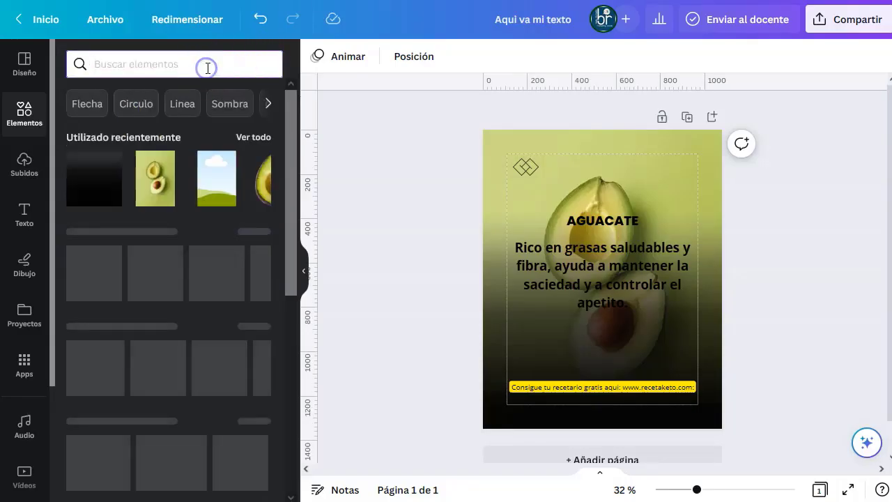
text(almendras)
key(Return)
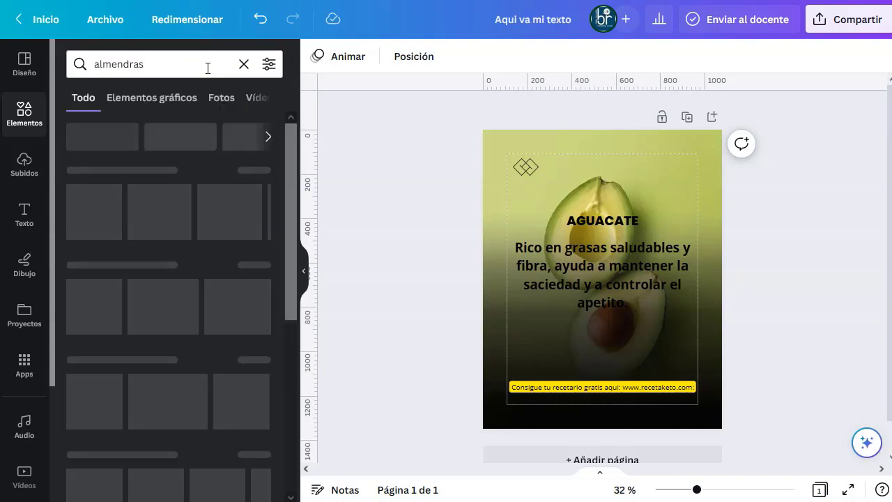
click(194, 253)
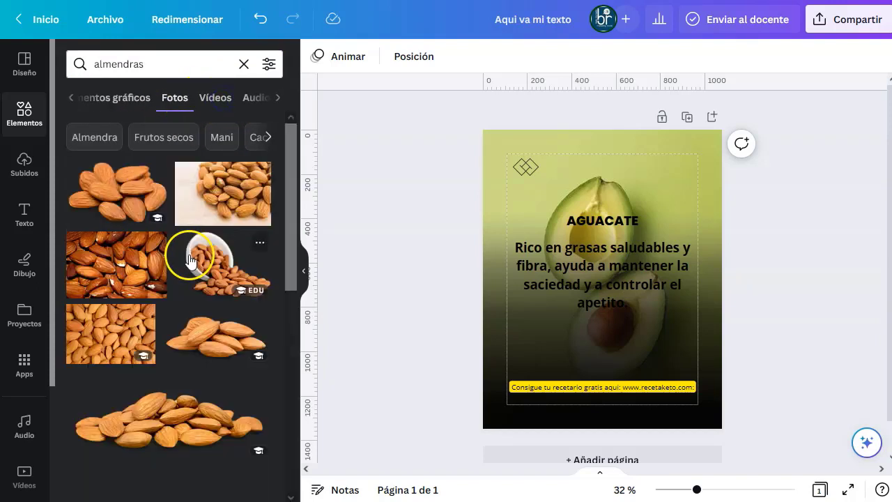
scroll(216, 375, down, 5)
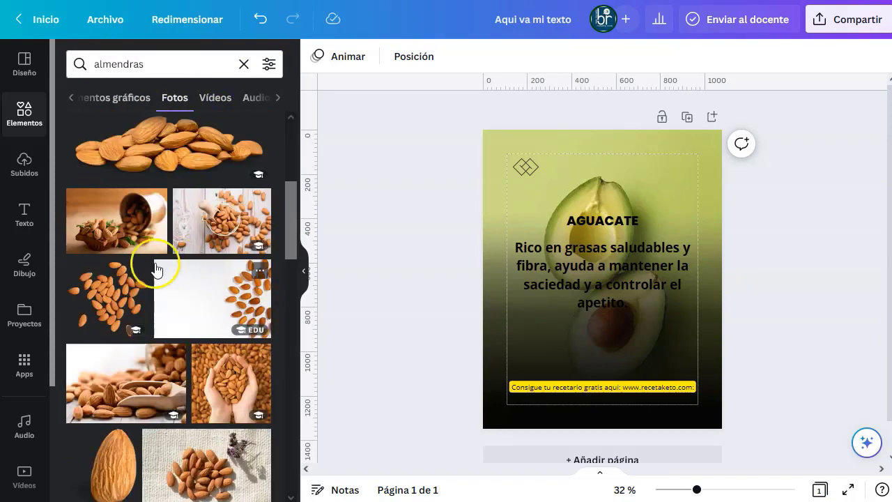
- Add the "Brown Almonds in Close Up Shot" photo to the Keto folder
click(155, 199)
click(237, 463)
click(313, 361)
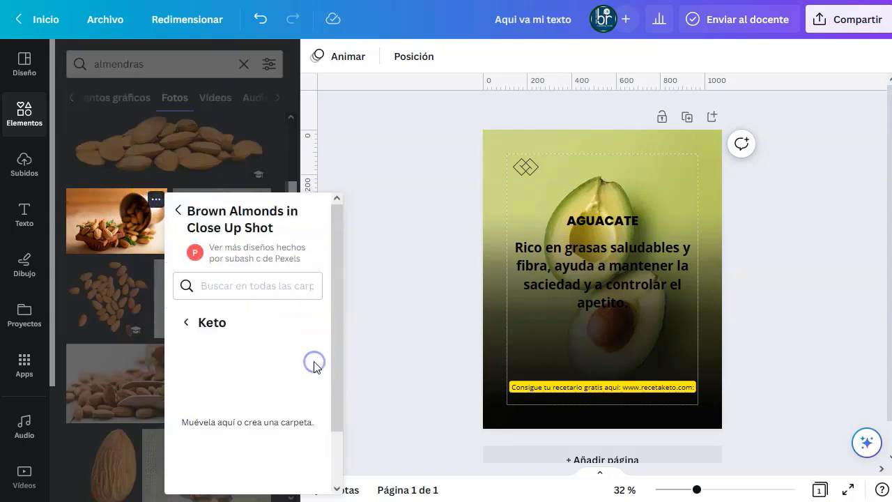
scroll(238, 372, down, 1)
click(267, 466)
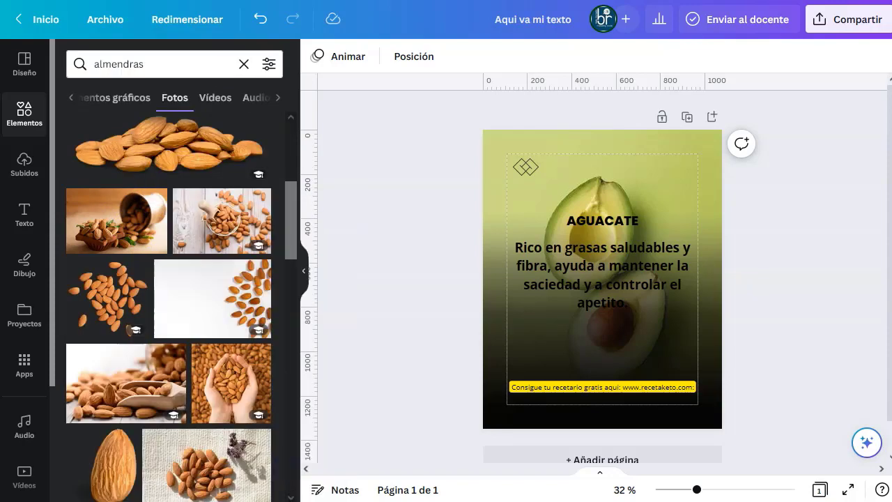
- Move to the food below Almendras in the Google Sheets list, then search Canva's elements for "carne de res"
key(alt+Tab)
key(Down)
key(alt+Tab)
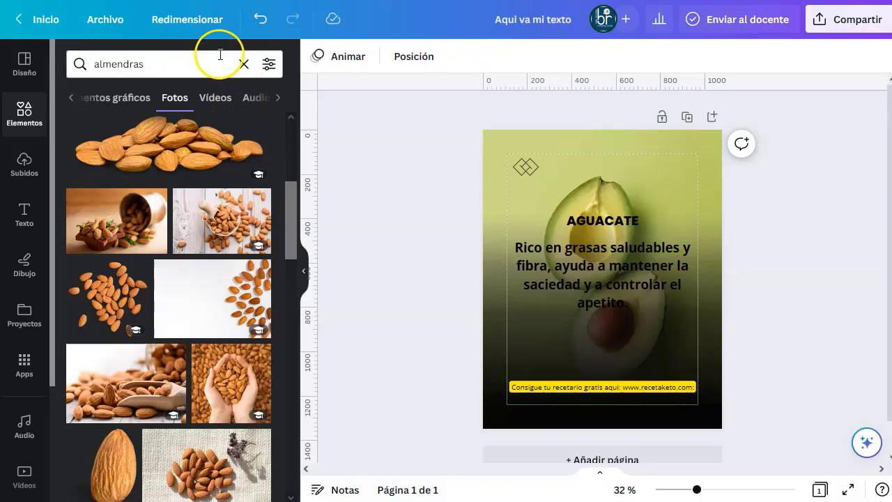
click(219, 63)
key(ctrl+a)
key(BackSpace)
text(carne de res)
key(Return)
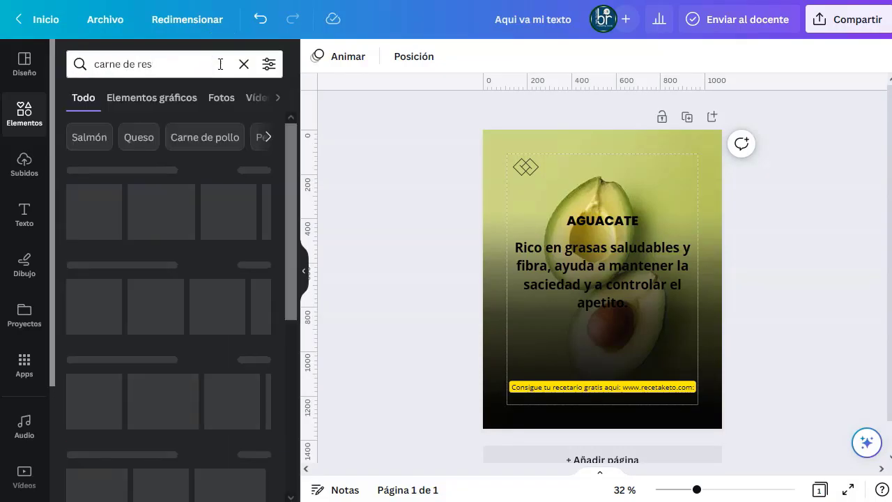
- Limit the "carne de res" search to photos and choose a beef steak photo for the Keto folder
click(212, 97)
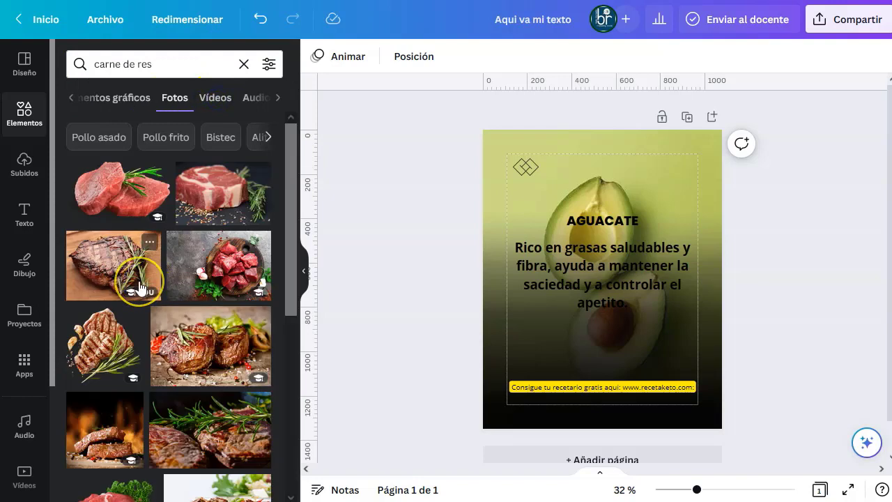
click(251, 231)
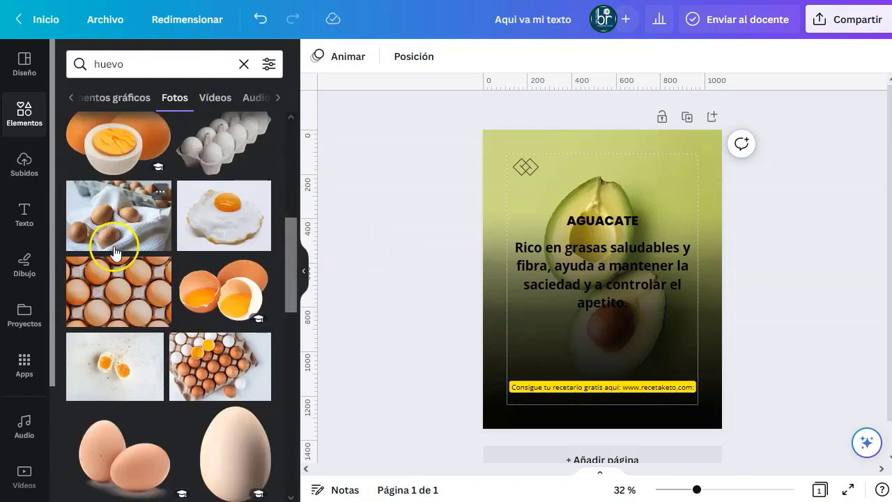
- Start a manually entered data table for bulk creation and name its first text column Alimento
scroll(23, 308, down, 3)
click(25, 376)
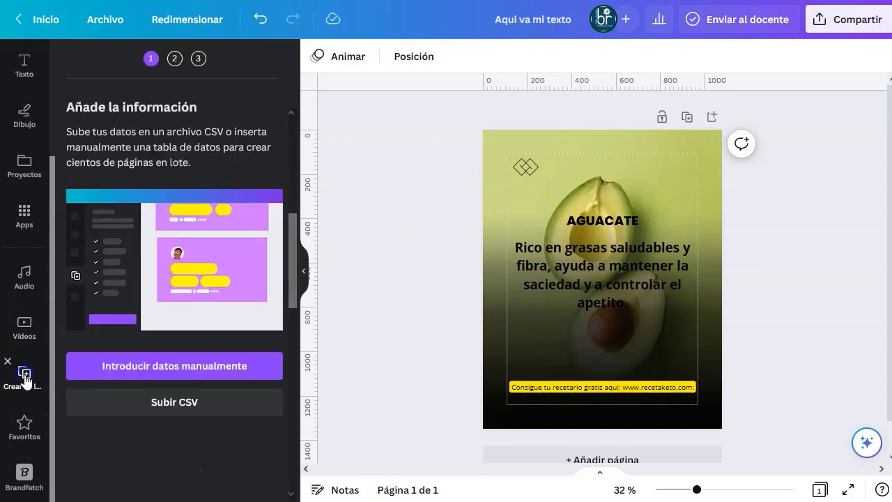
click(174, 403)
click(168, 365)
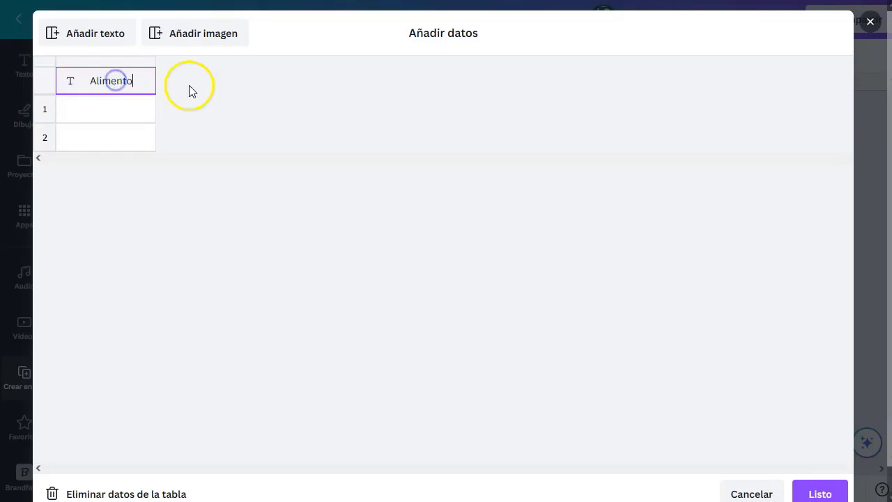
- Add a text column named Beneficio and an image column named Image to the data table
click(103, 33)
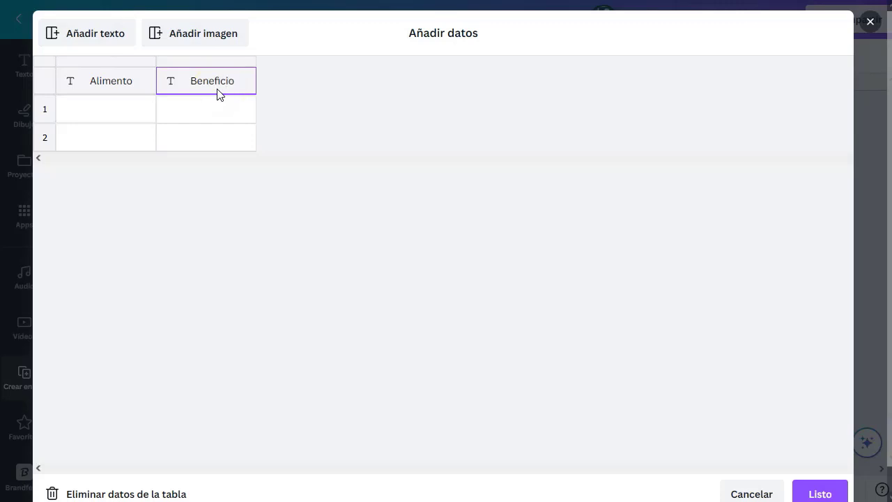
click(221, 43)
click(214, 37)
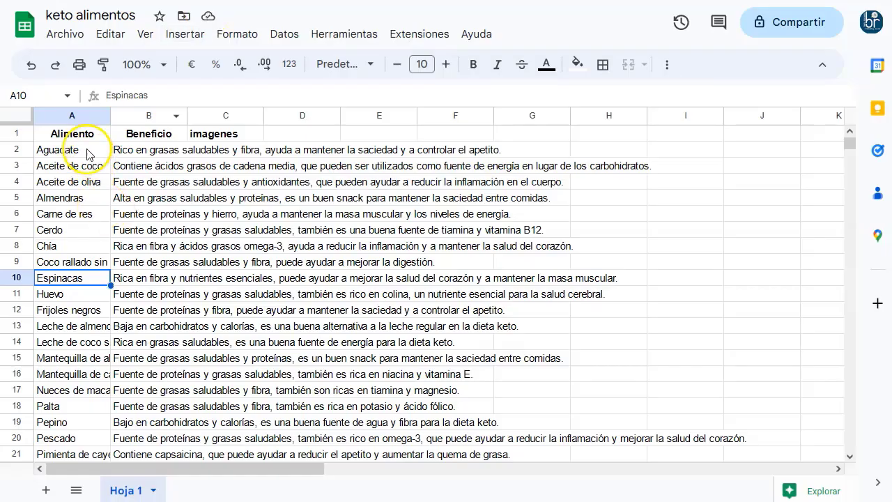
- Copy the foods Aguacate through Huevo and their benefits from the Google Sheets list into Canva's Alimento and Beneficio columns
drag(87, 154, 90, 295)
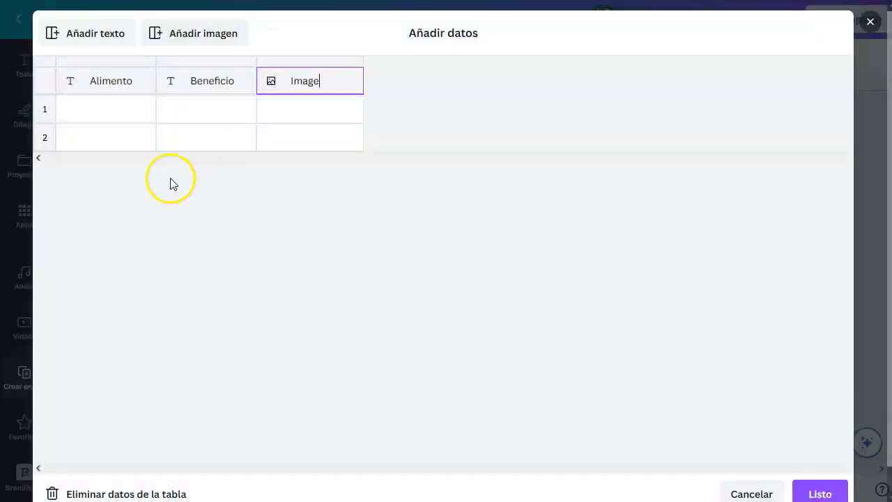
key(ctrl+v)
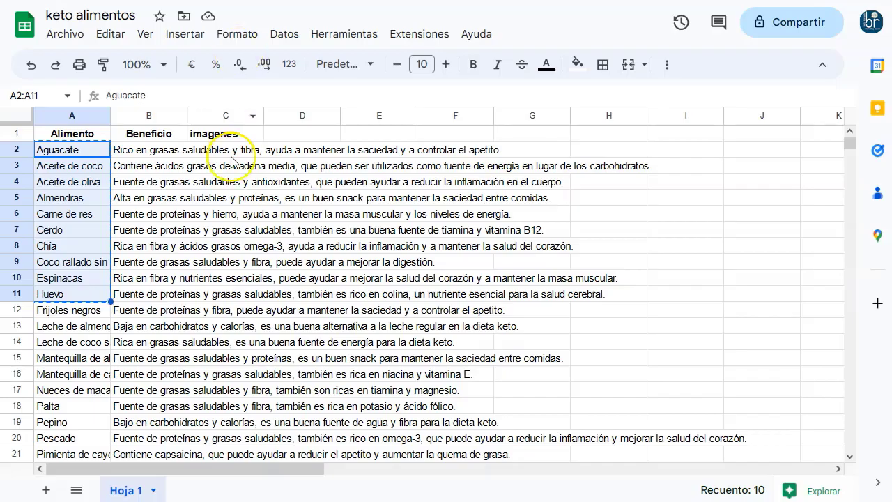
drag(159, 153, 150, 289)
key(ctrl+c)
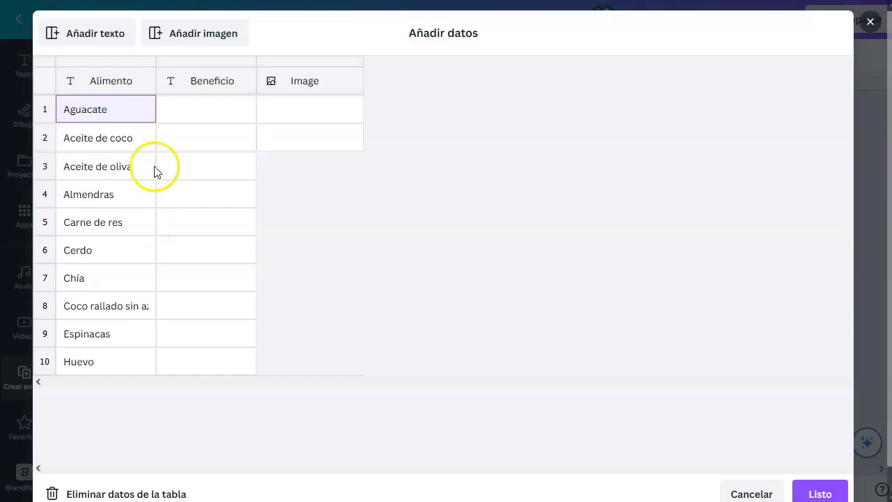
click(189, 110)
key(ctrl+v)
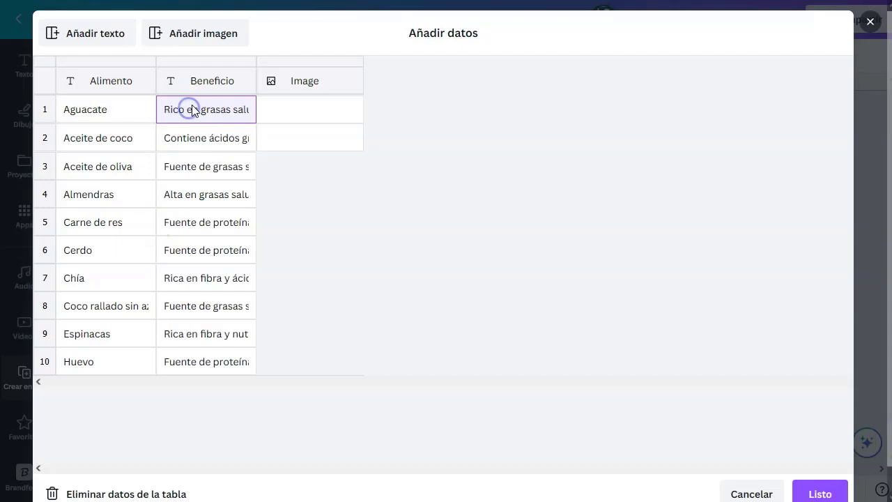
- From the Keto folder, assign "Sliced Green Fruit on Green Surface" to Aguacate and "Coconut Oil in a Jar" to Aceite de coco
click(312, 112)
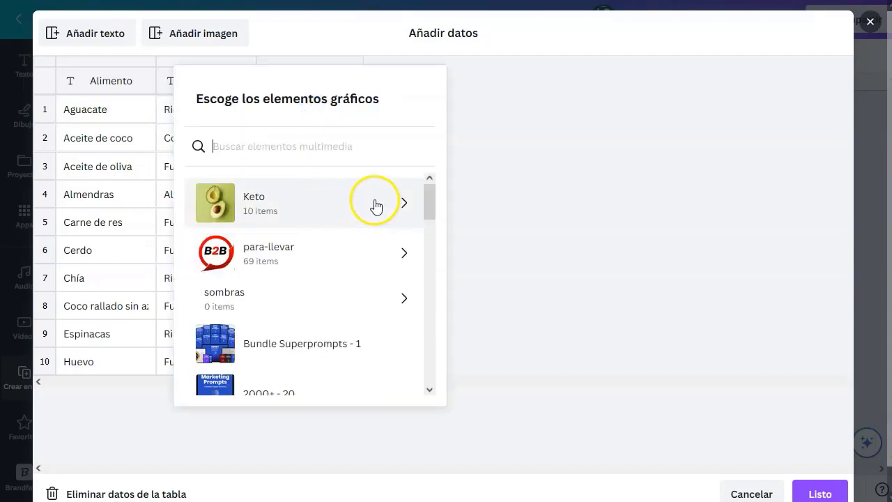
click(404, 204)
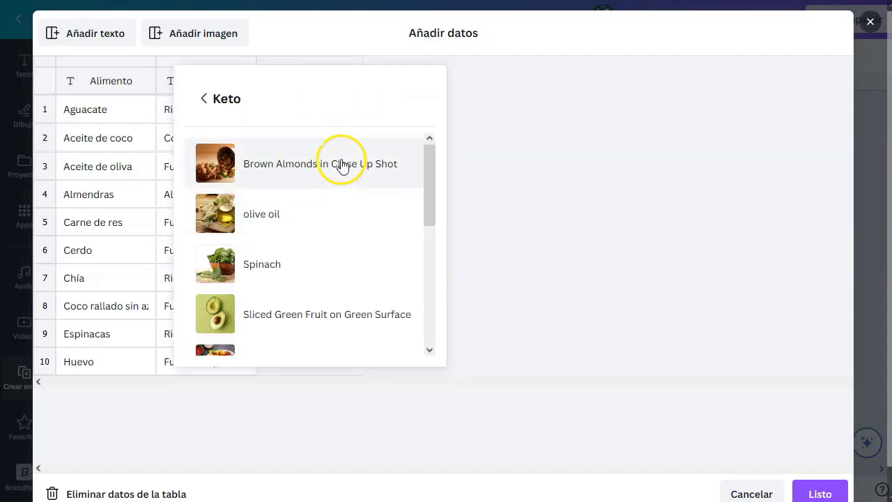
click(300, 316)
click(313, 129)
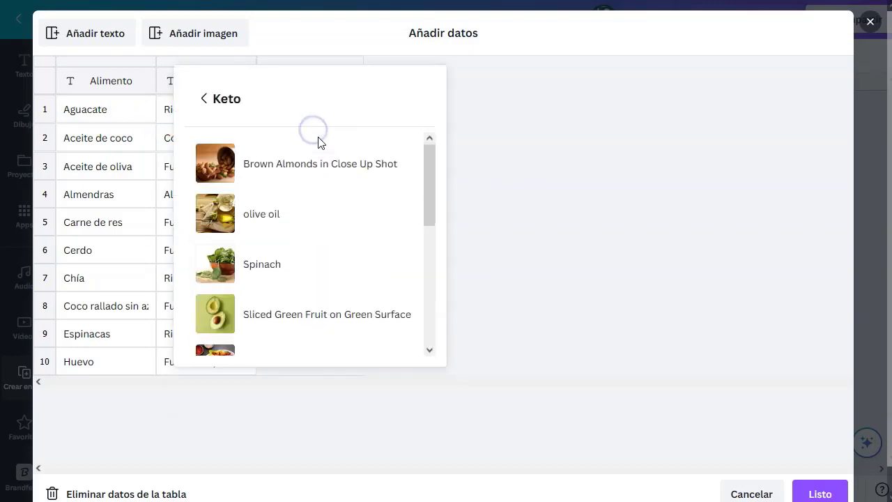
click(311, 216)
click(351, 140)
scroll(310, 226, down, 3)
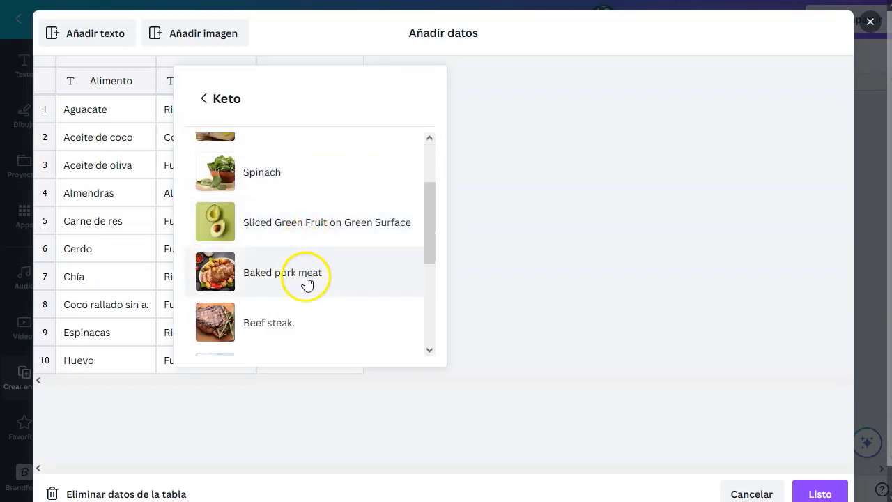
scroll(309, 251, down, 4)
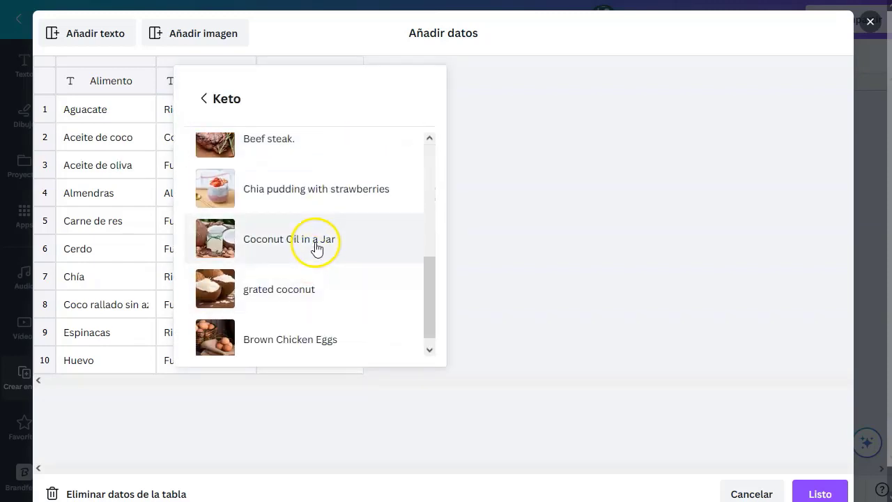
click(314, 248)
- Assign the "olive oil" photo to Aceite de oliva and "Brown Almonds in Close Up Shot" to Almendras
click(352, 167)
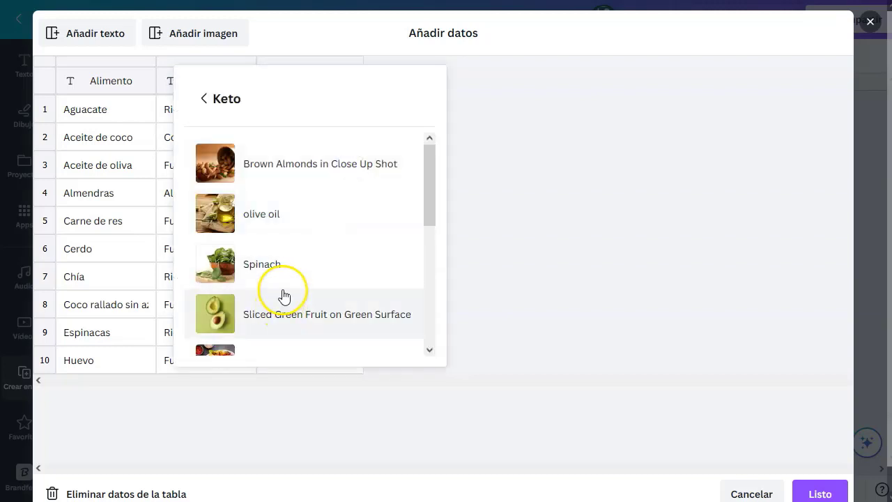
click(282, 214)
click(349, 193)
click(502, 163)
- Set the image for Carne de res to the "Beef steak." photo from the Keto folder
click(350, 220)
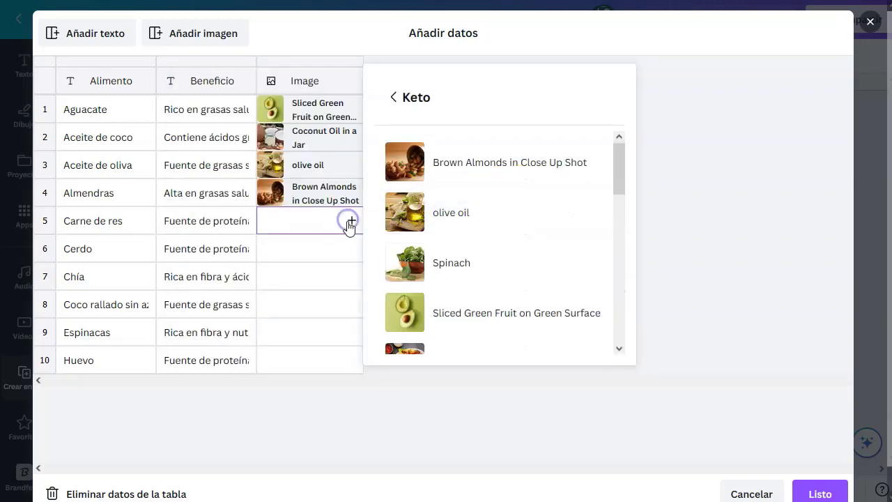
click(488, 348)
click(348, 224)
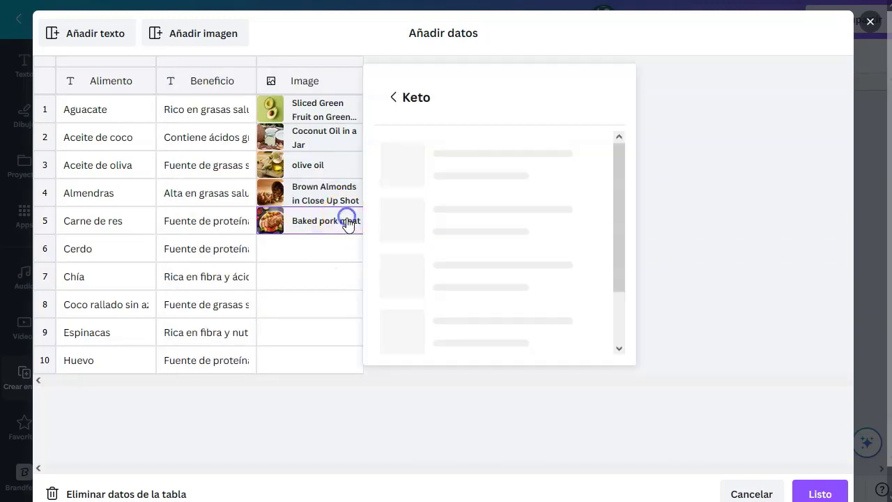
scroll(487, 251, down, 2)
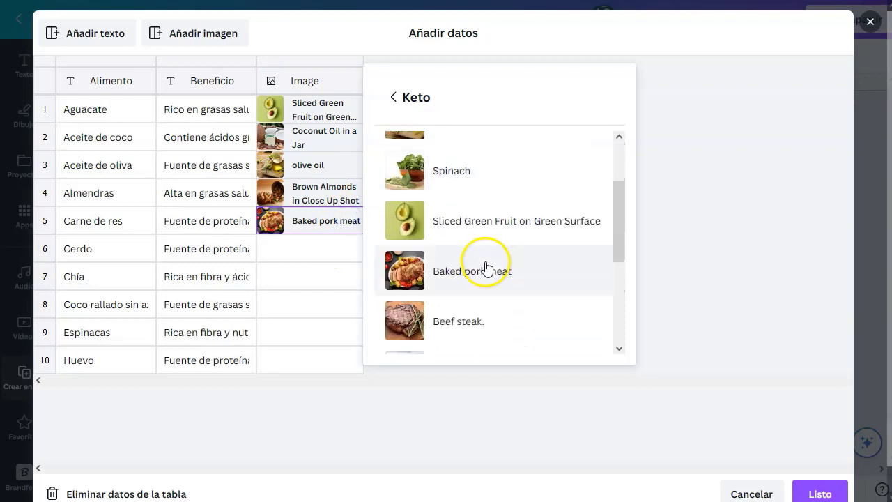
scroll(484, 267, down, 1)
click(479, 278)
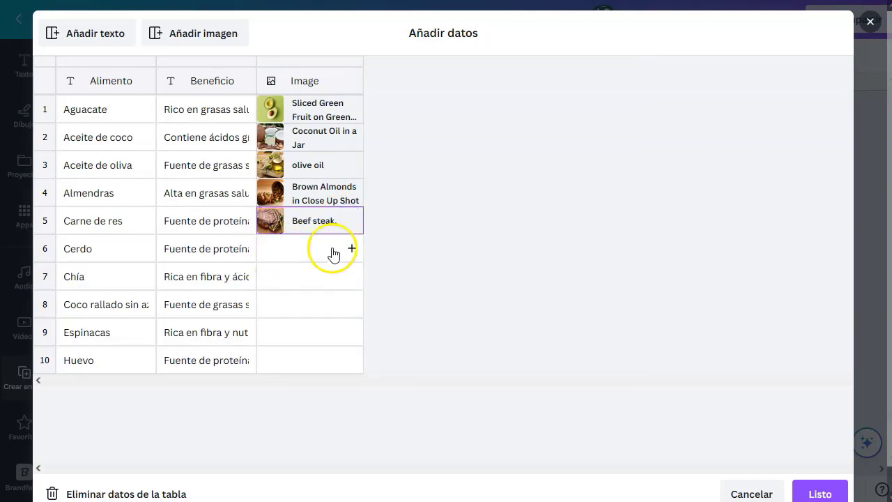
- Assign "Baked pork meat" to Cerdo and "Chia pudding with strawberries" to Chía
click(333, 249)
click(520, 257)
click(336, 276)
scroll(491, 199, down, 2)
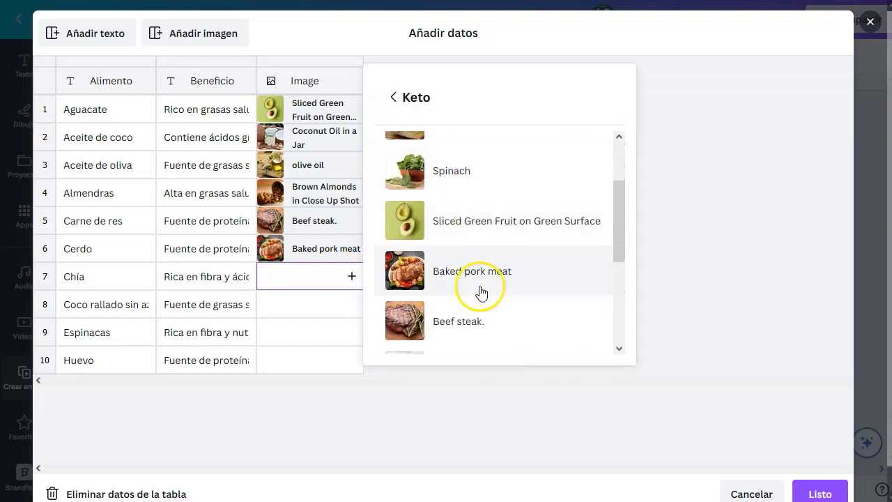
click(481, 306)
- Assign the "grated coconut" photo to the Coco rallado row and the "Spinach" photo to Espinacas
click(319, 302)
scroll(499, 221, down, 1)
scroll(499, 220, down, 2)
click(479, 285)
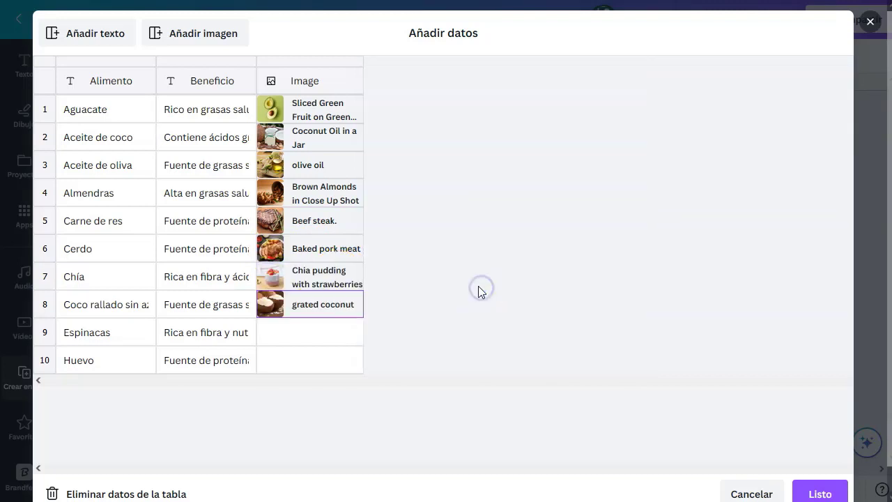
click(320, 329)
click(322, 329)
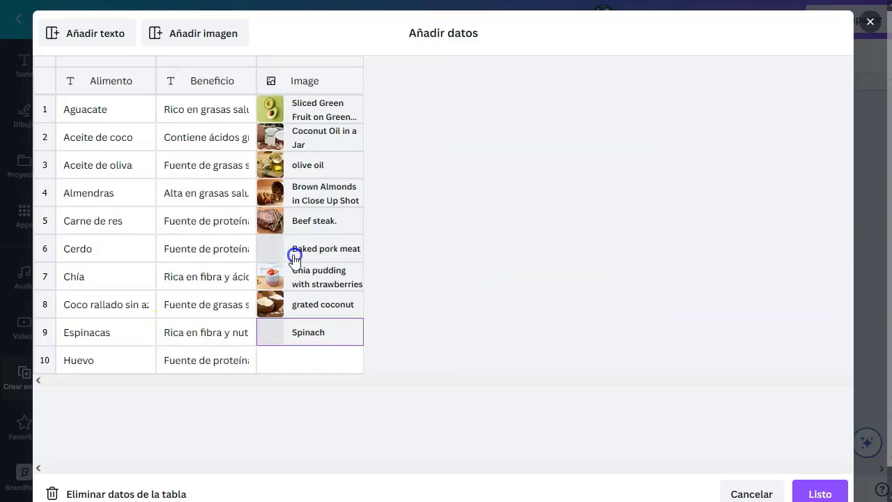
- Assign "Brown Chicken Eggs" to Huevo and finish the data table
click(313, 360)
scroll(319, 295, down, 3)
click(322, 354)
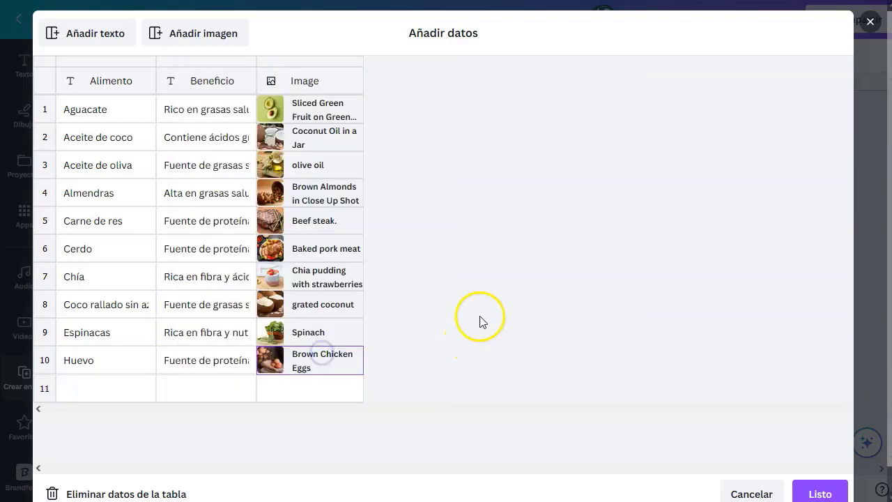
click(824, 493)
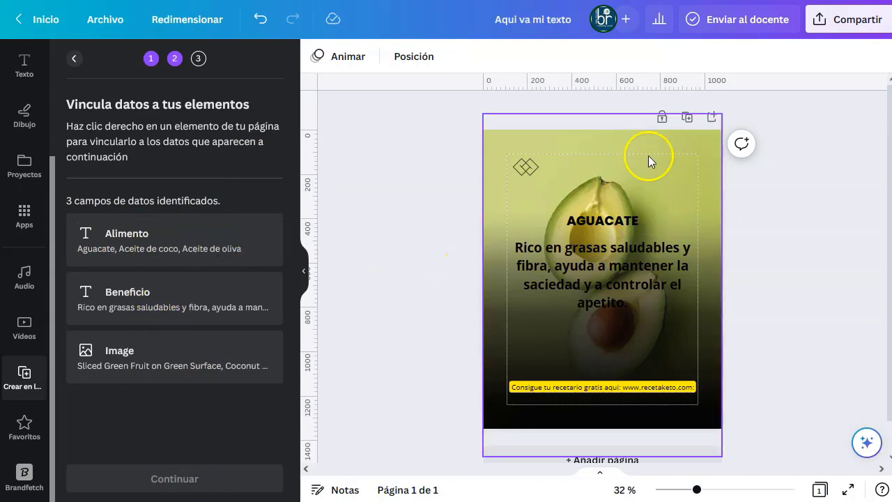
- Connect the template's full-page background image frame to the Image data field
click(714, 148)
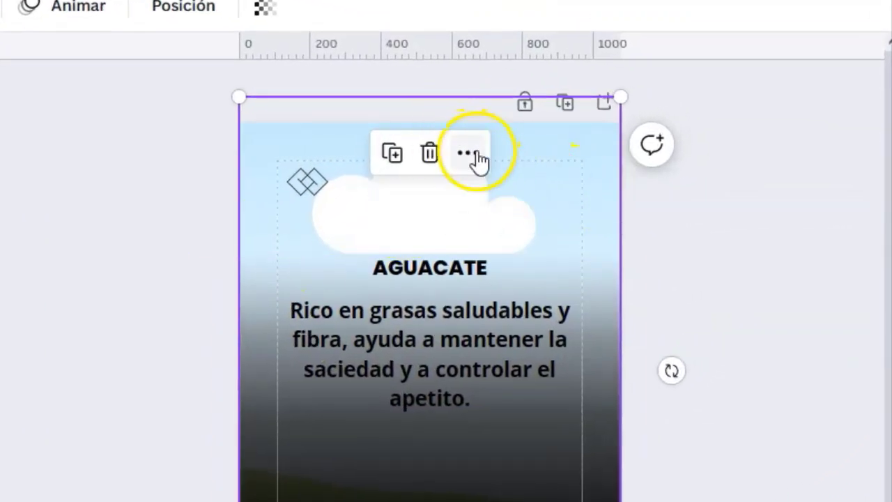
click(476, 155)
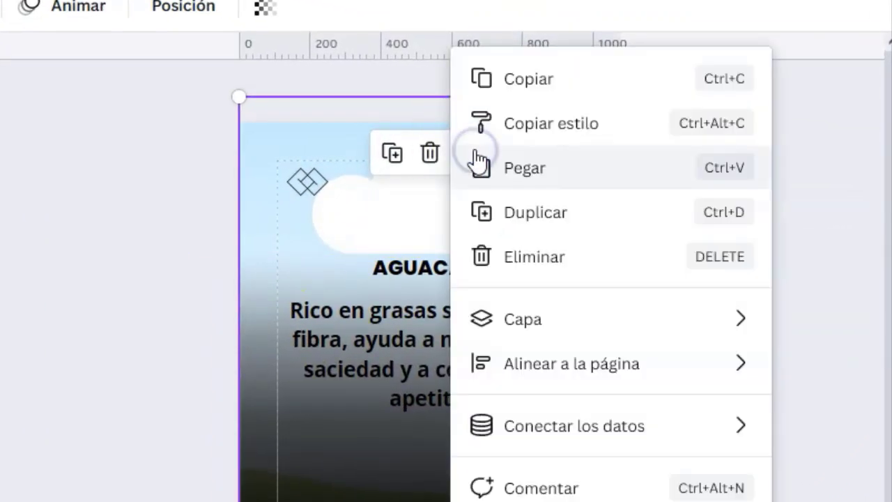
click(735, 430)
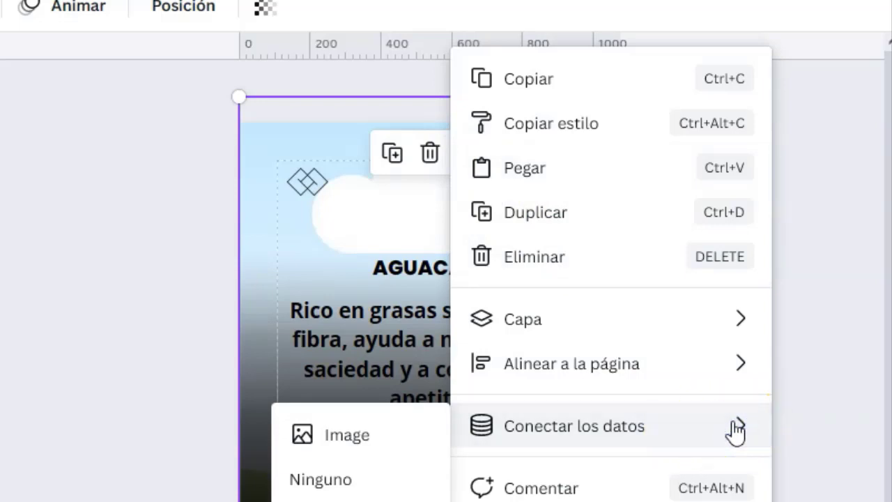
click(358, 435)
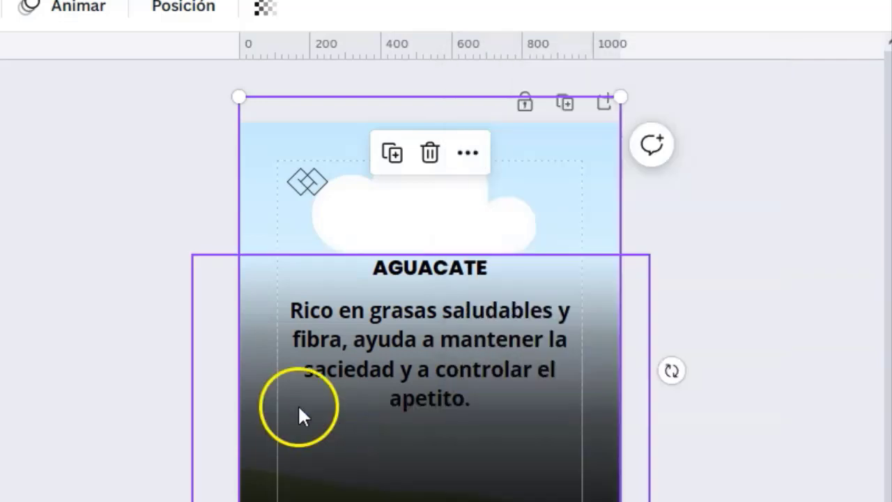
- Connect the AGUACATE heading to the Alimento data field
click(456, 269)
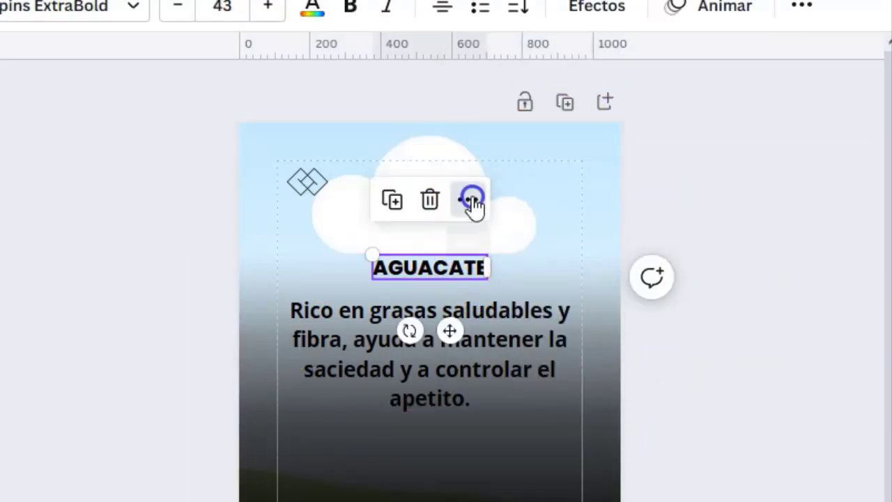
click(468, 200)
click(658, 433)
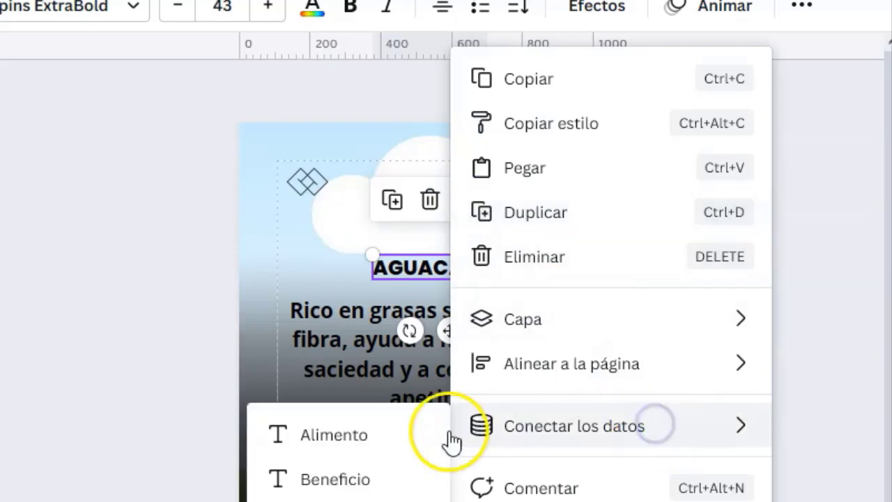
click(352, 436)
- Connect the description paragraph below the heading to the Beneficio data field
click(346, 347)
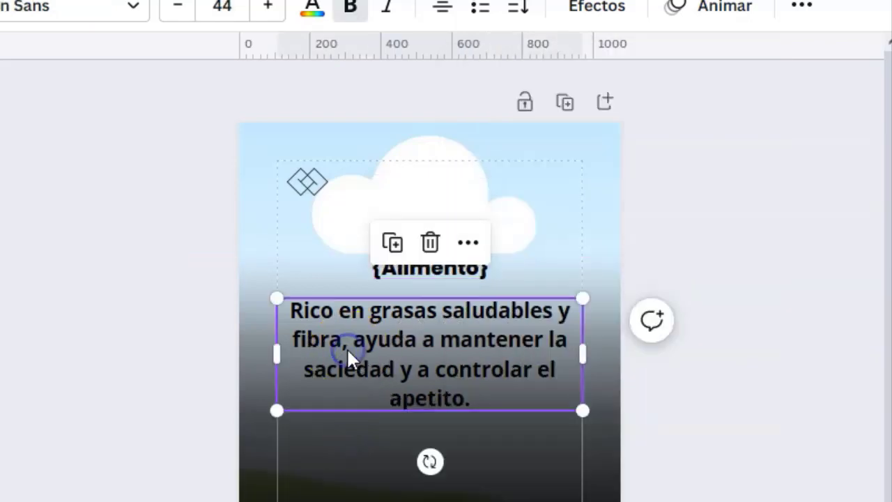
click(470, 249)
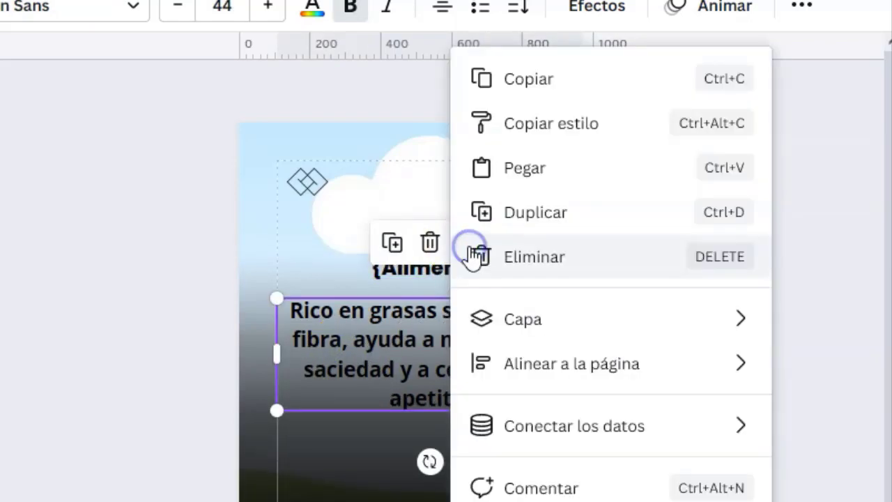
click(591, 426)
click(354, 479)
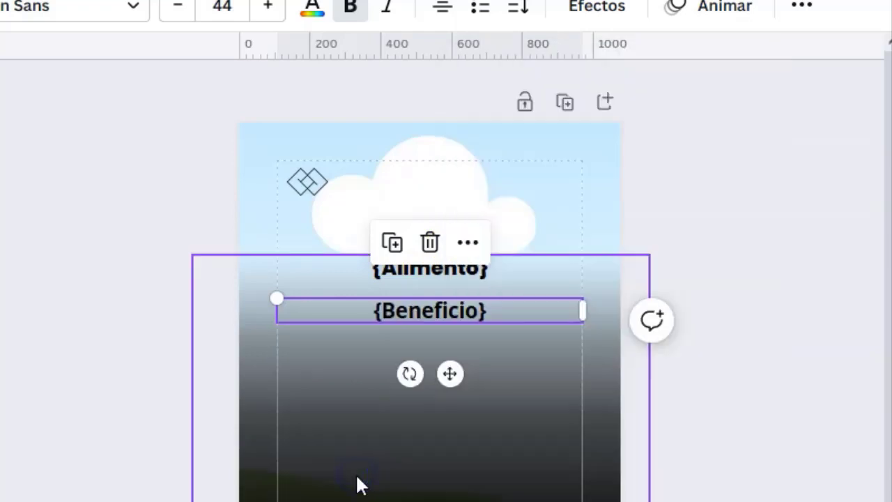